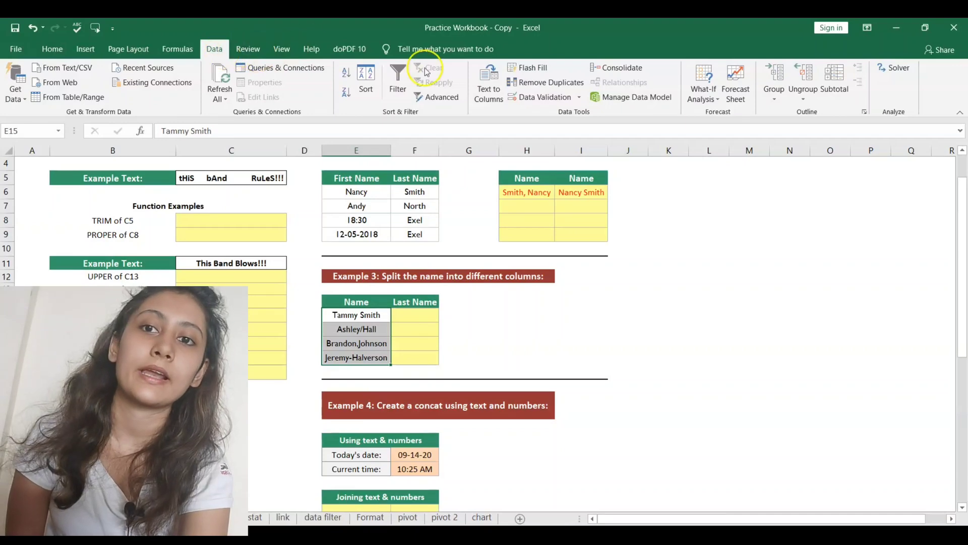
Split the names in E15:E18 with Text to Columns as delimited data, using only Space as the delimiter and accepting replacement of existing data
click(489, 86)
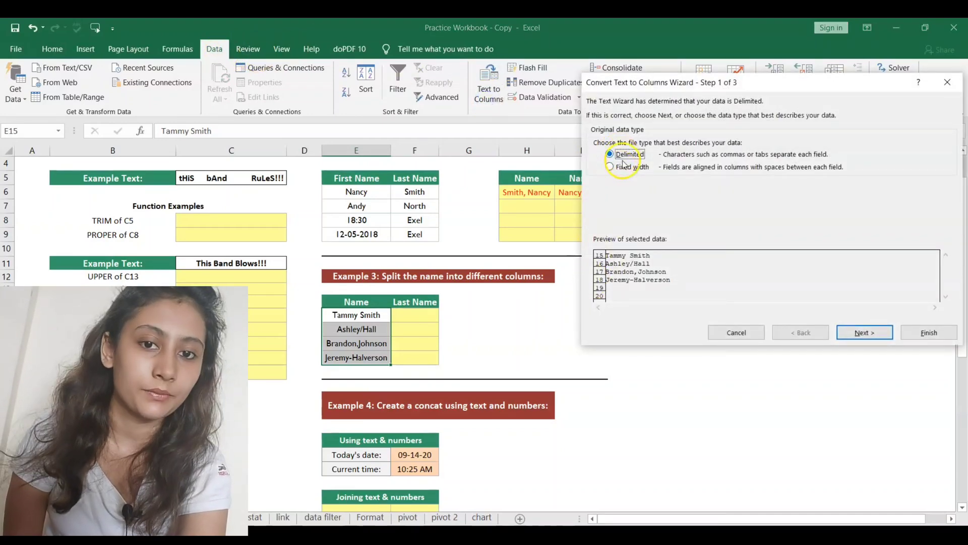
click(858, 333)
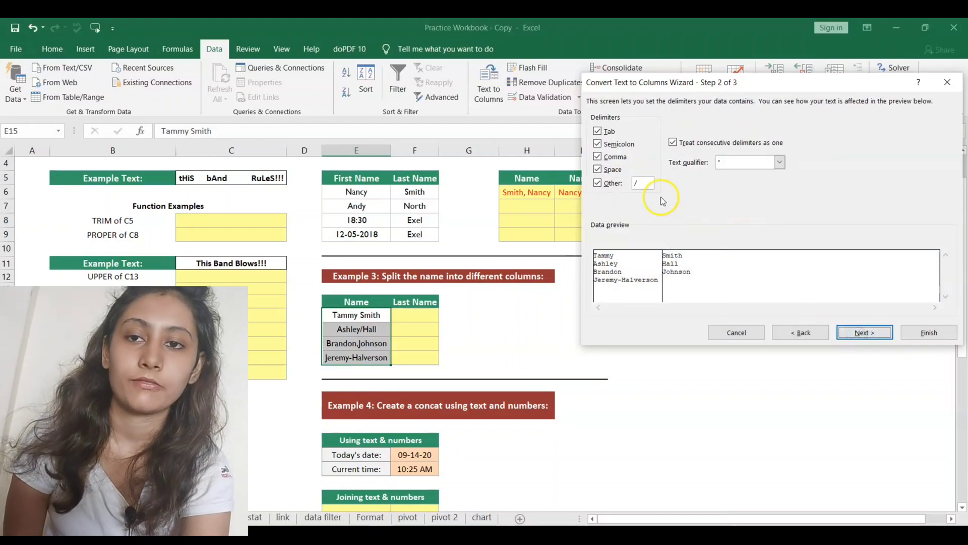
click(615, 145)
click(612, 157)
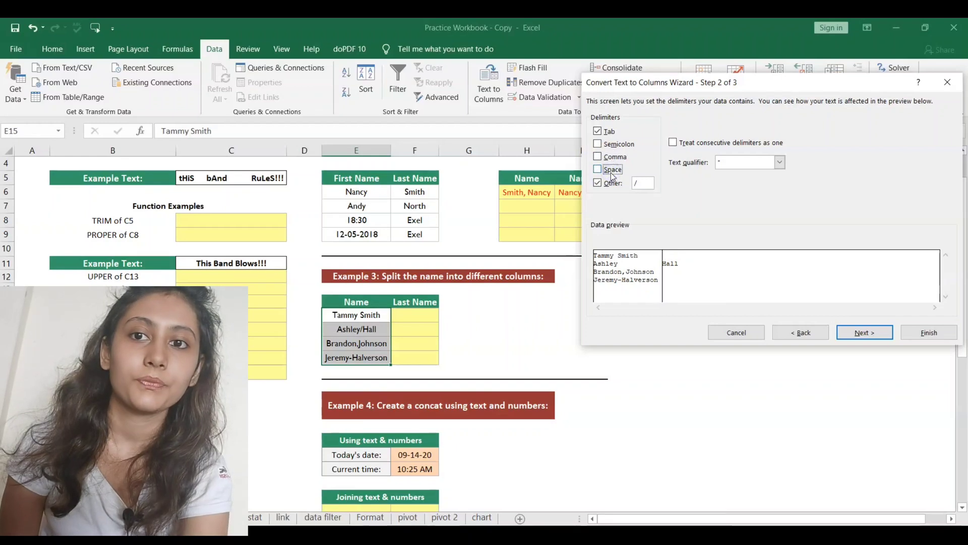
click(612, 183)
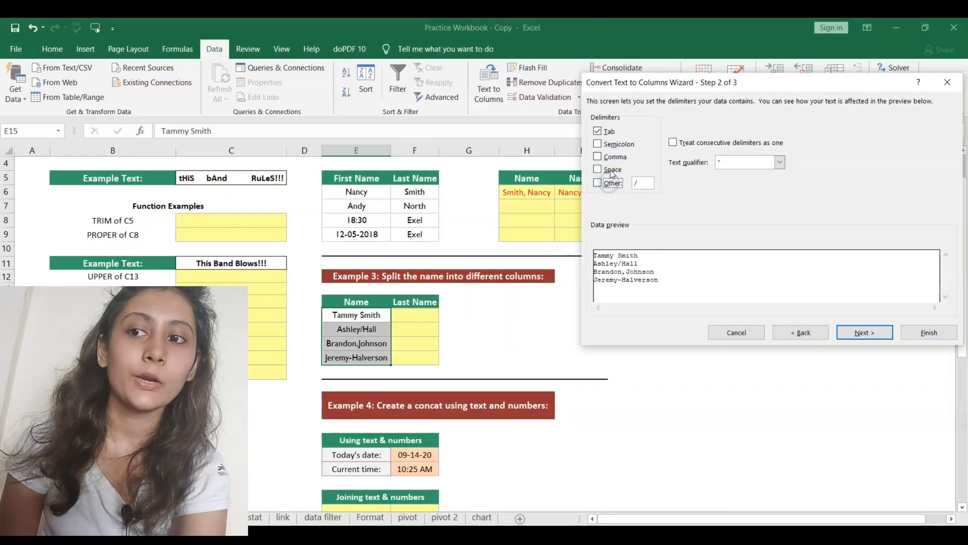
click(611, 171)
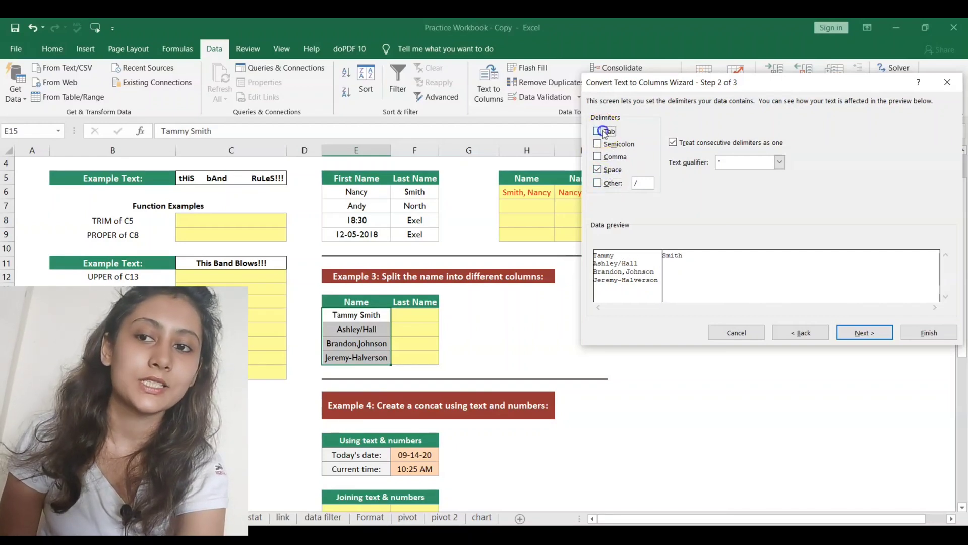
click(604, 132)
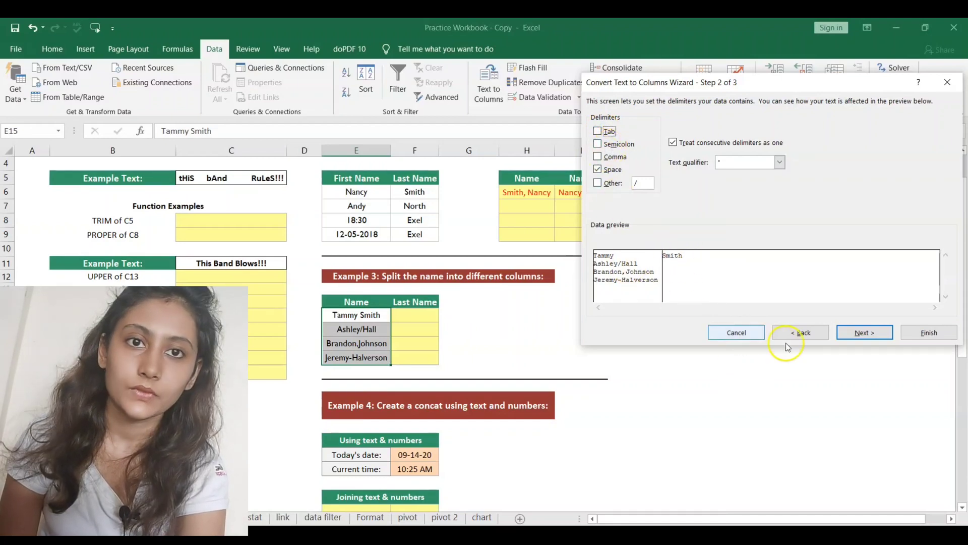
click(861, 337)
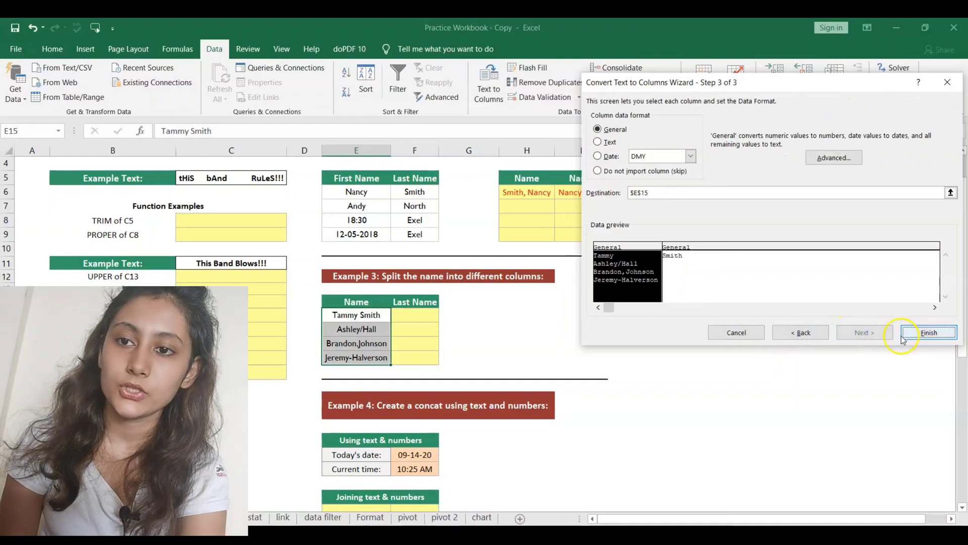
click(918, 338)
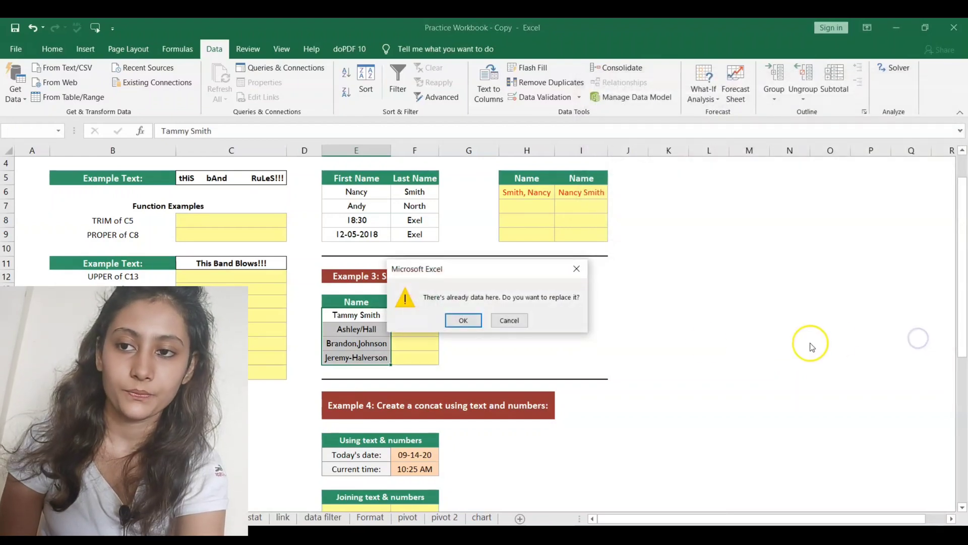
click(450, 321)
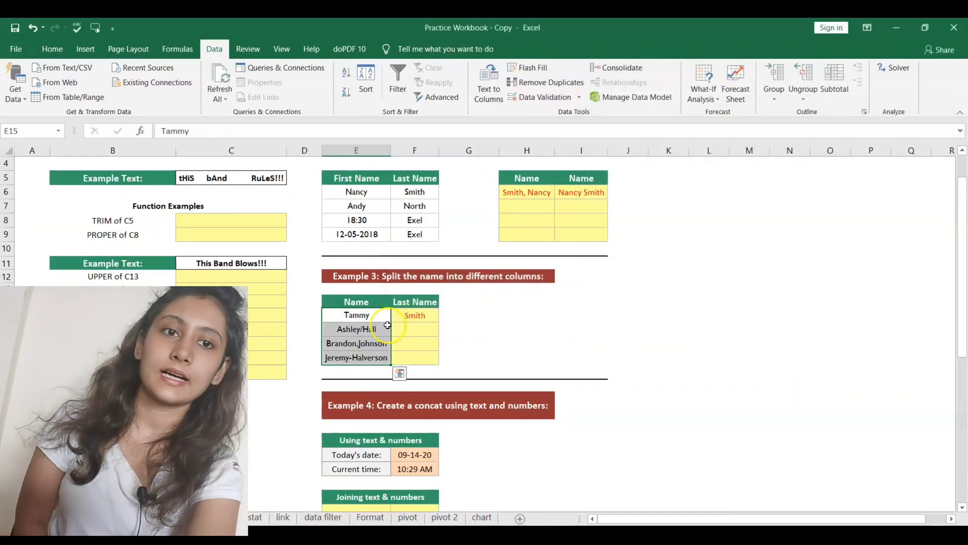
Split E16:E18 with Text to Columns, using only Comma and the custom delimiter "/", and accept replacement of existing data
drag(367, 329, 367, 355)
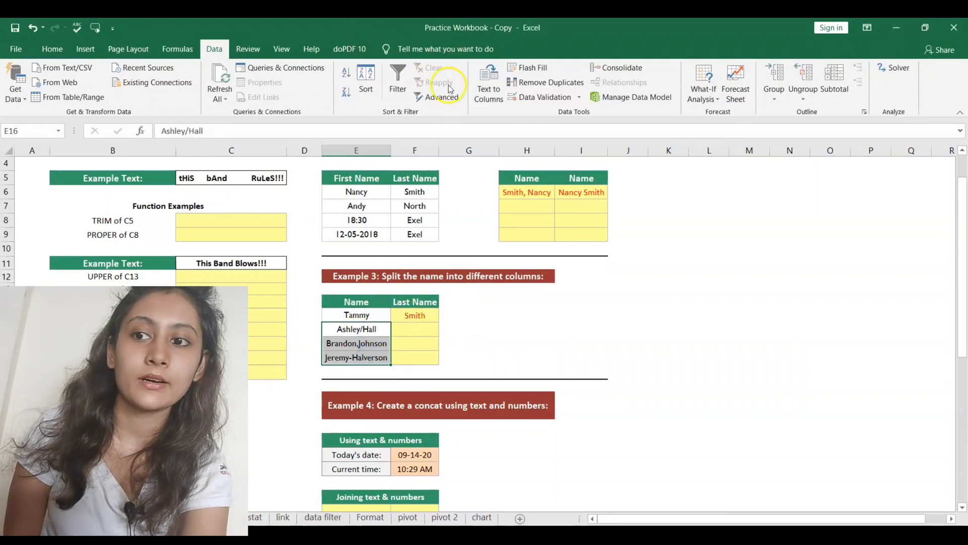
click(488, 92)
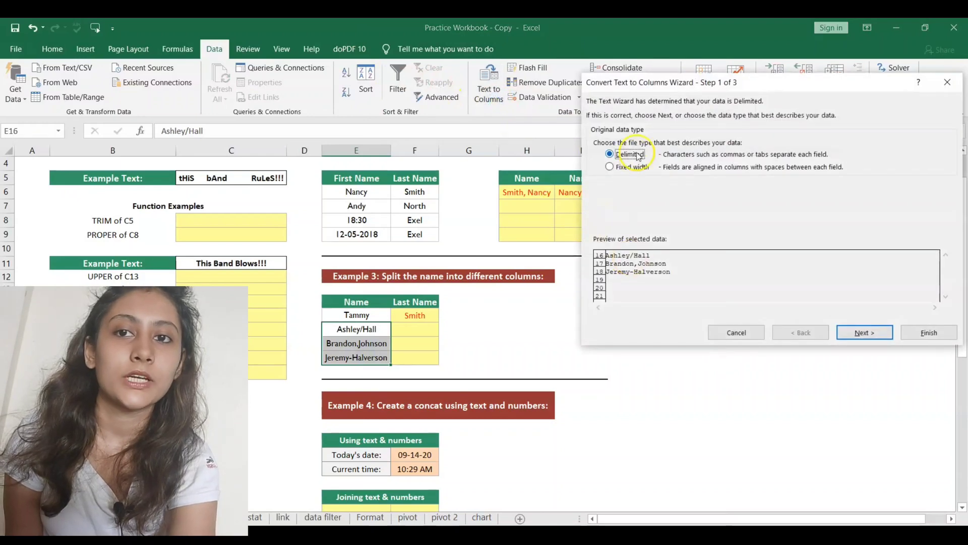
click(864, 333)
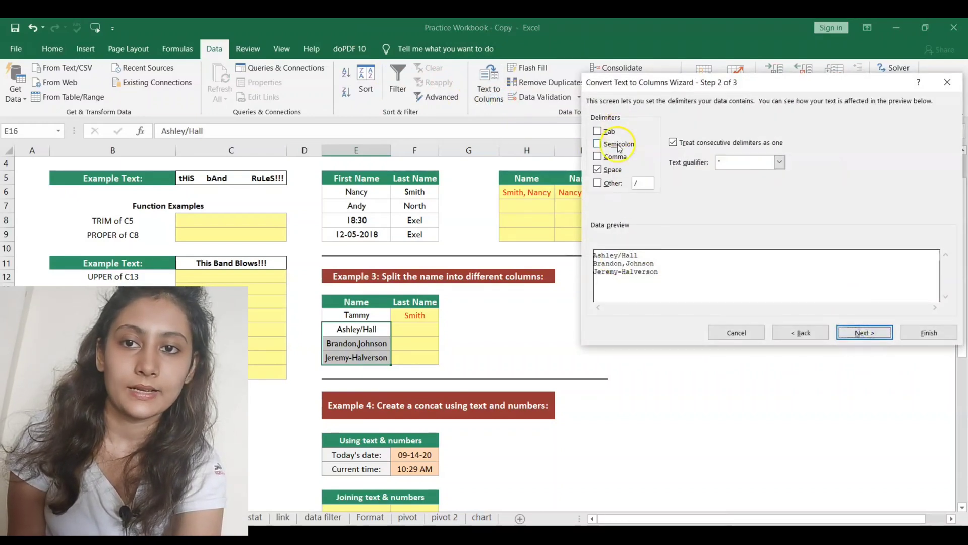
click(641, 183)
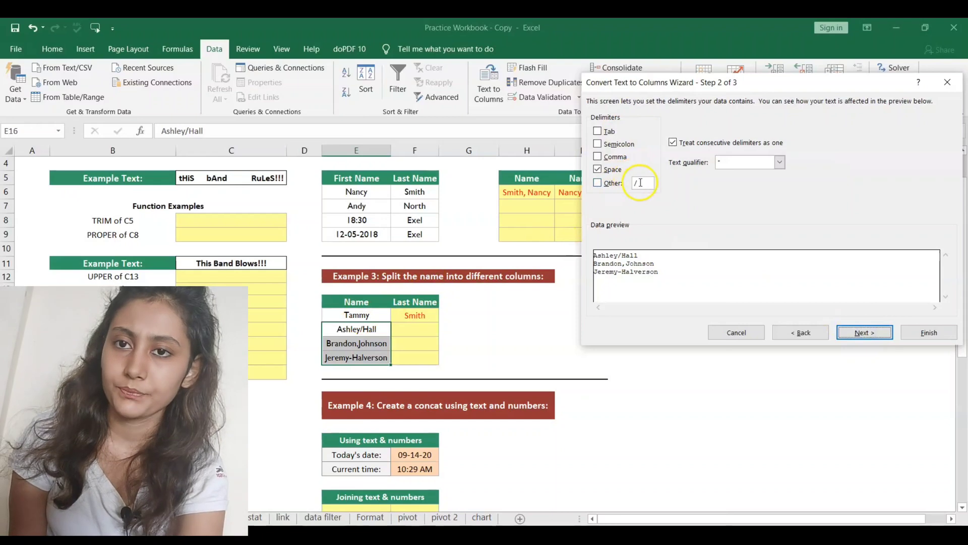
text(/)
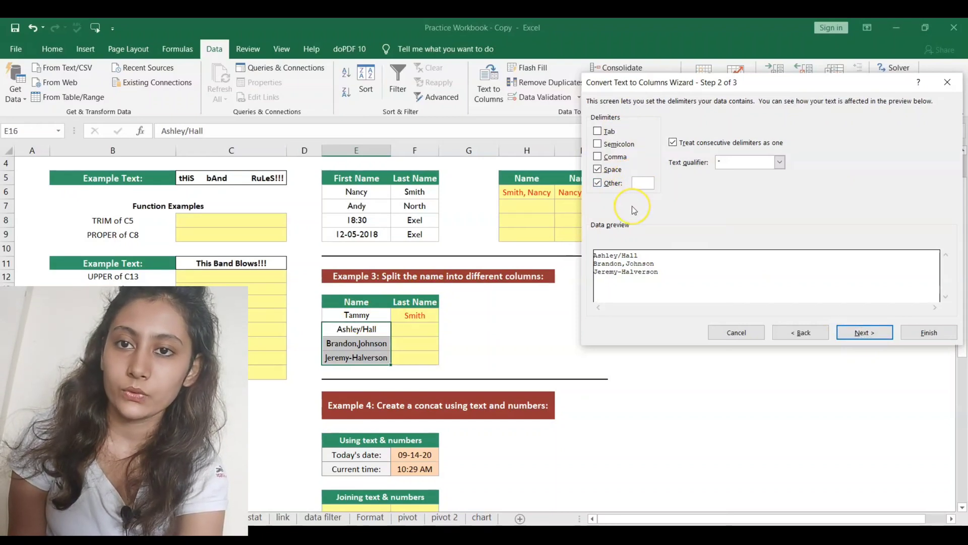
text(/)
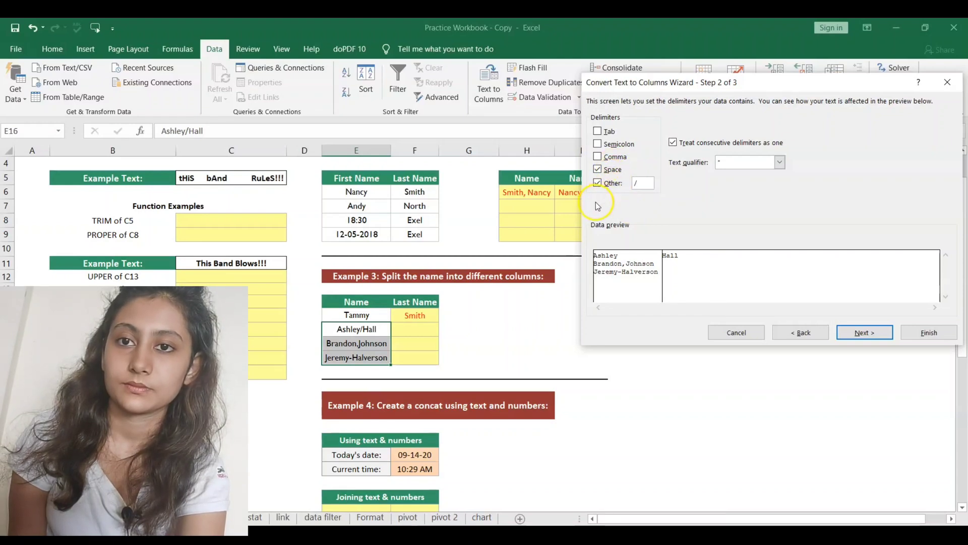
click(598, 170)
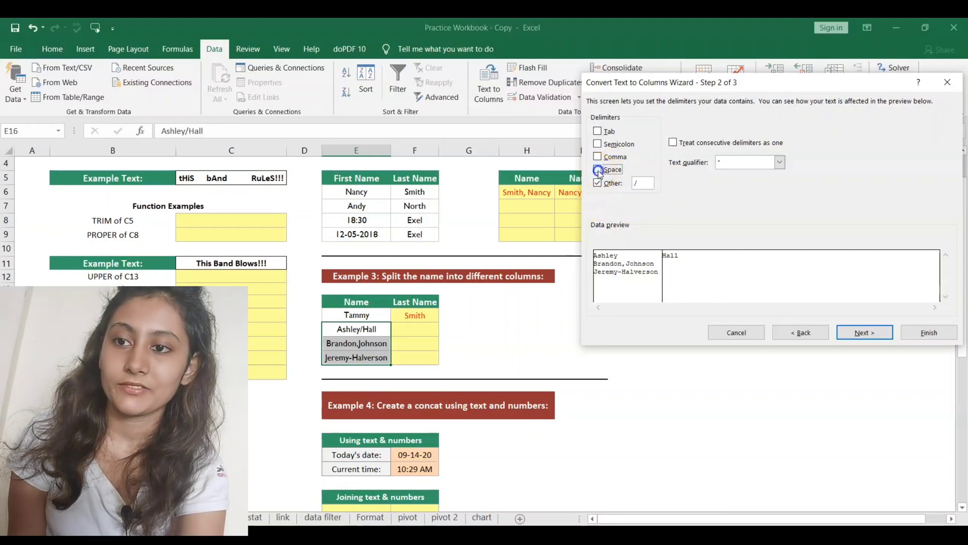
click(599, 158)
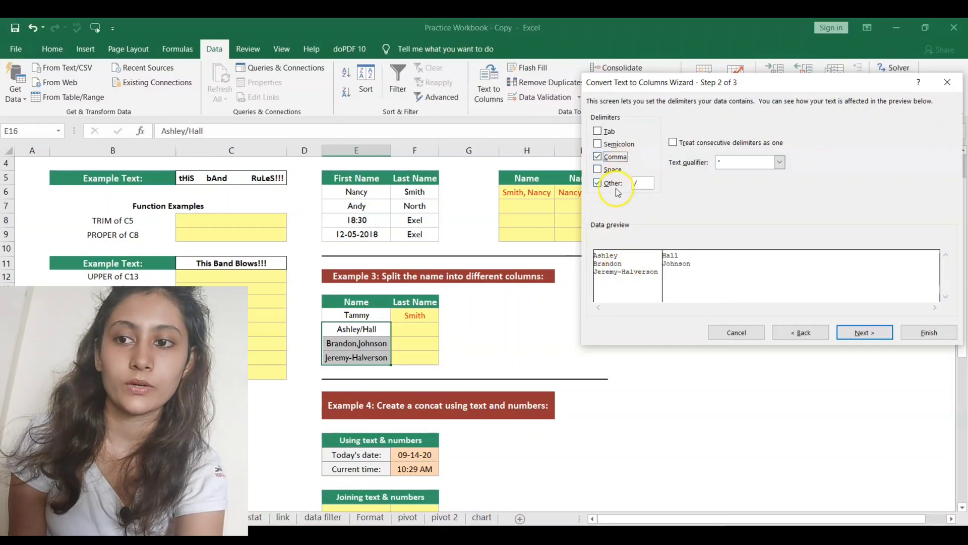
click(863, 331)
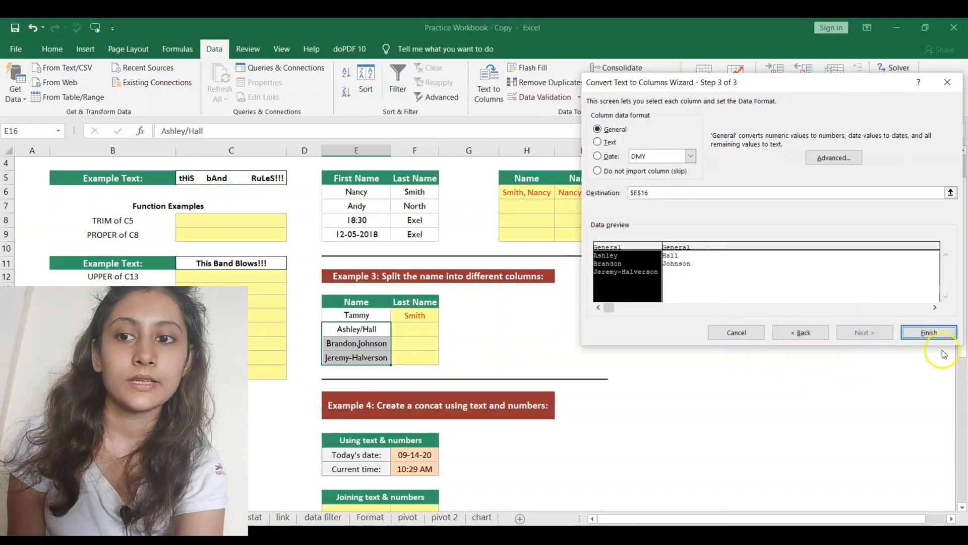
click(929, 333)
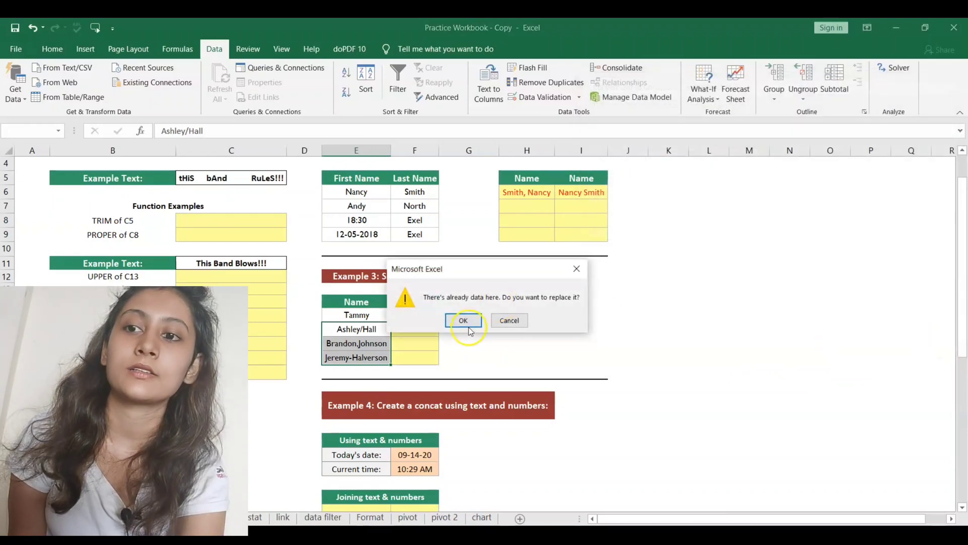
click(461, 320)
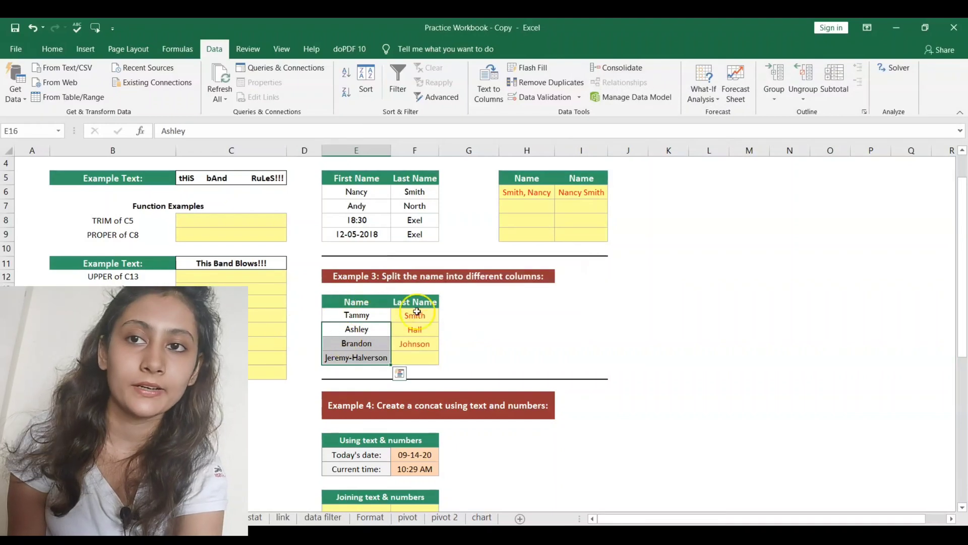
Split the hyphenated name in E18 with Text to Columns, replacing the custom delimiter with a hyphen and accepting replacement of existing data
click(373, 359)
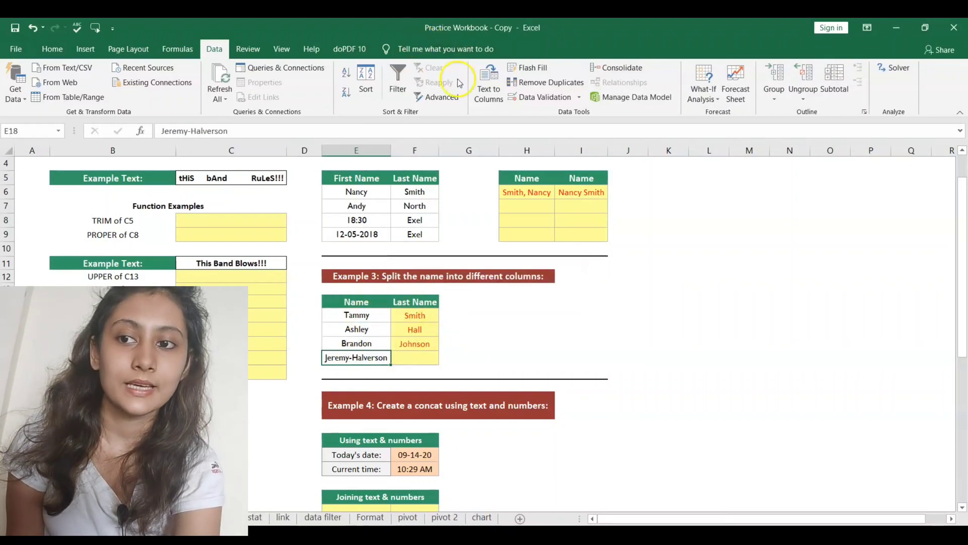
click(487, 87)
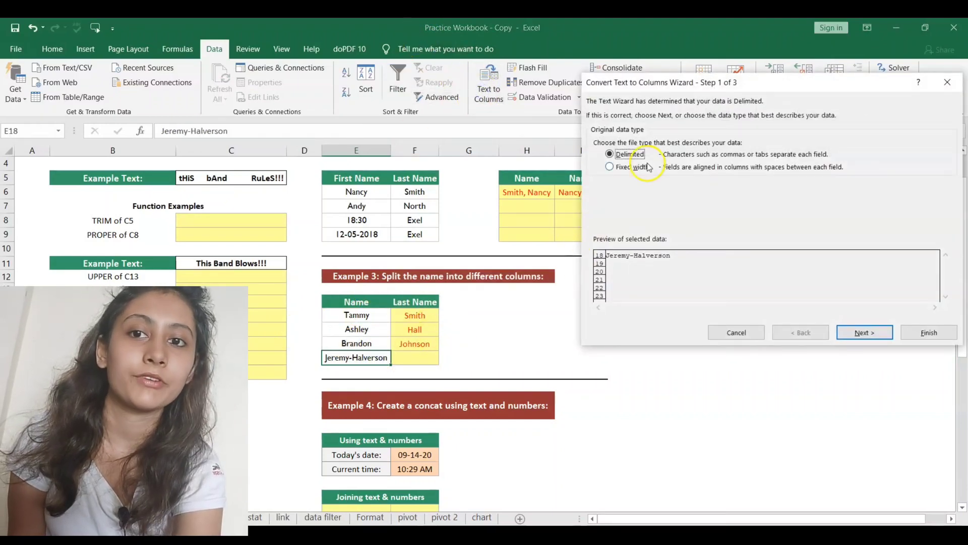
click(864, 334)
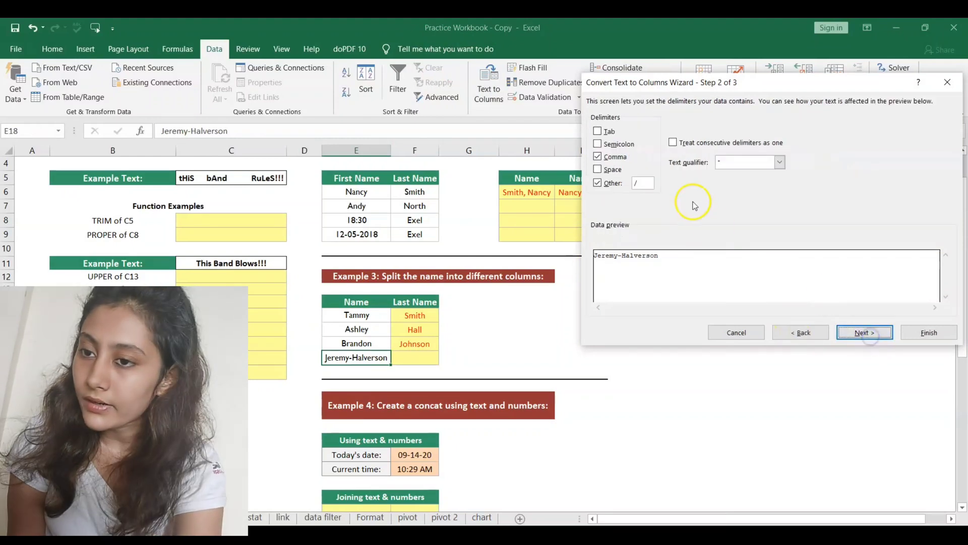
click(646, 179)
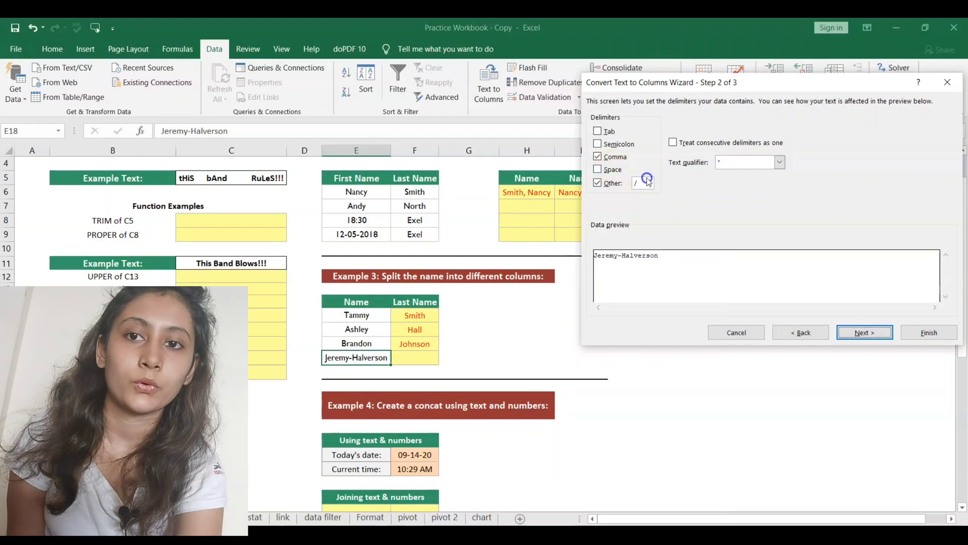
key(BackSpace)
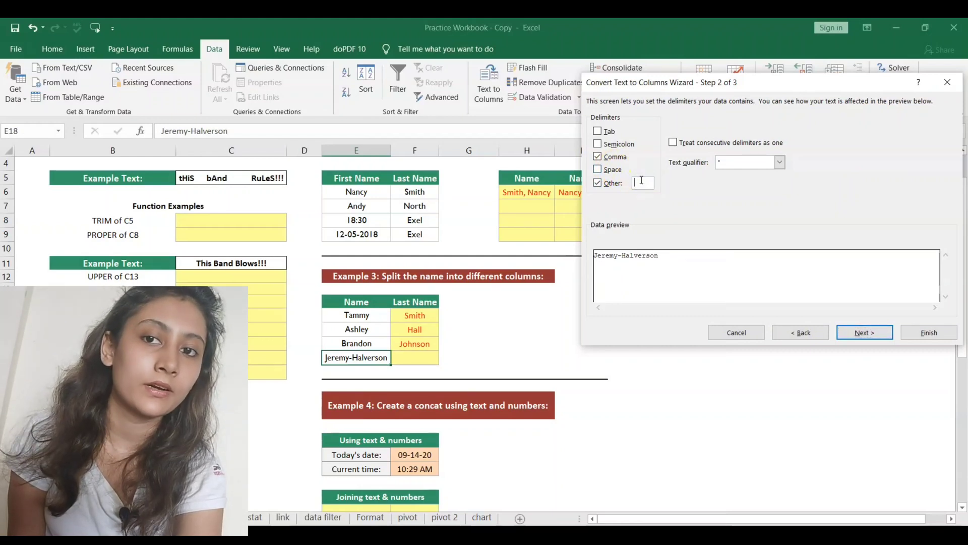
click(867, 337)
click(909, 333)
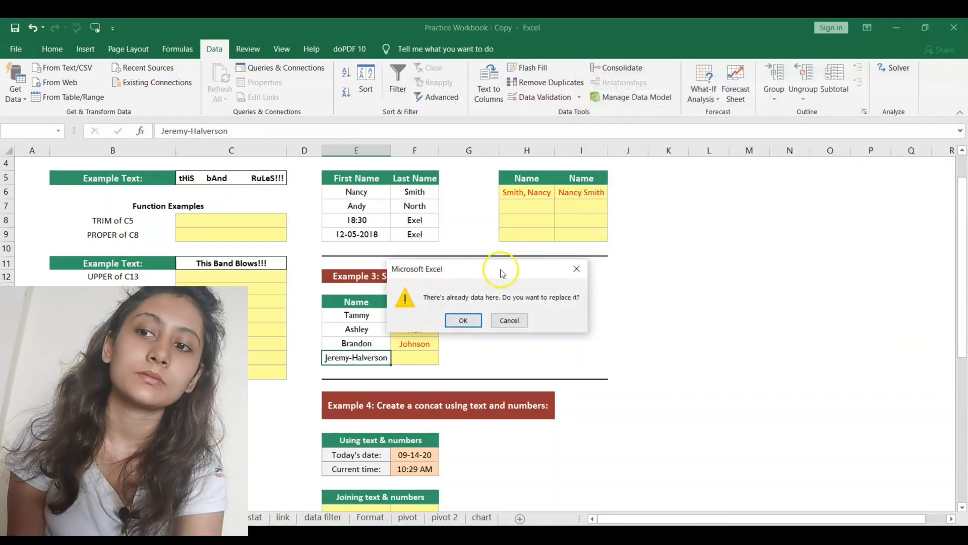
click(472, 321)
click(477, 317)
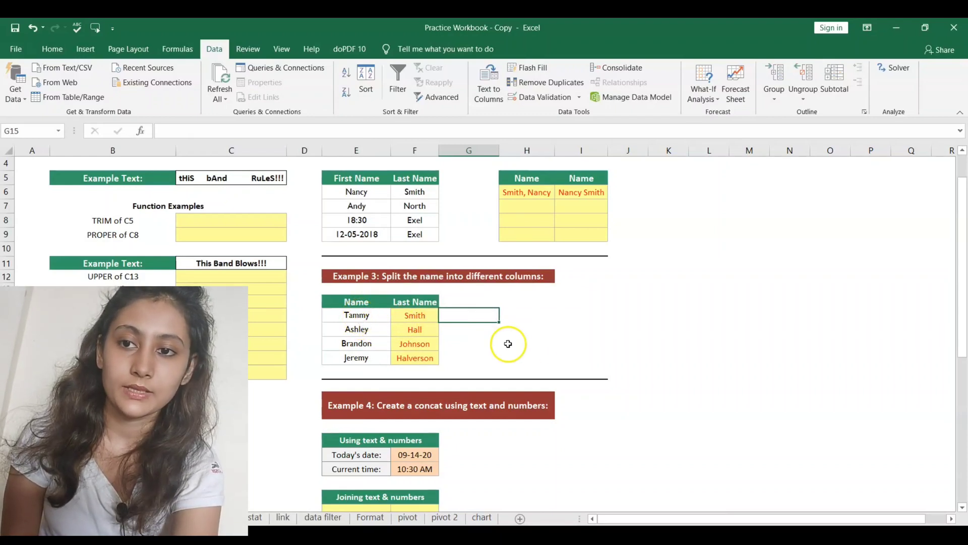
click(508, 342)
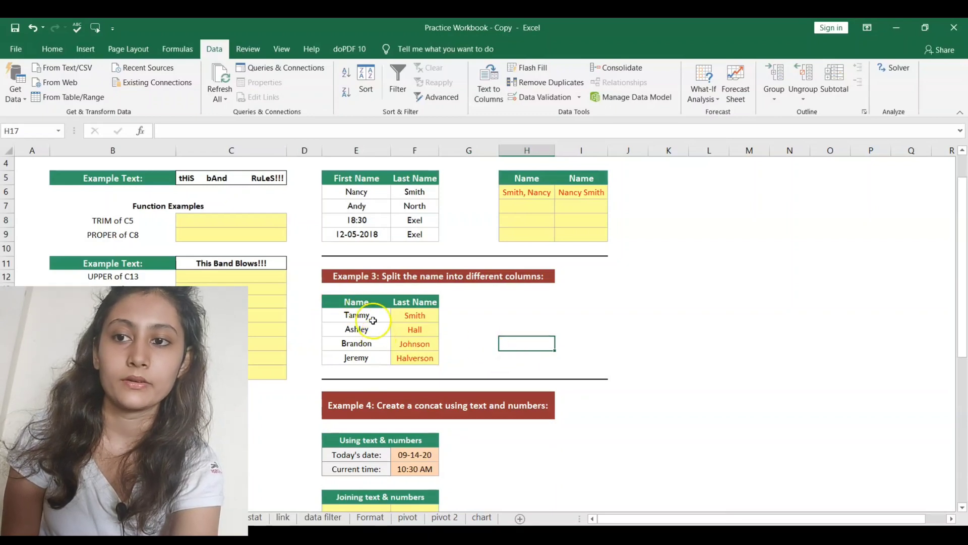
Try to run Text to Columns on the two-column range E15:F18
drag(364, 317, 397, 360)
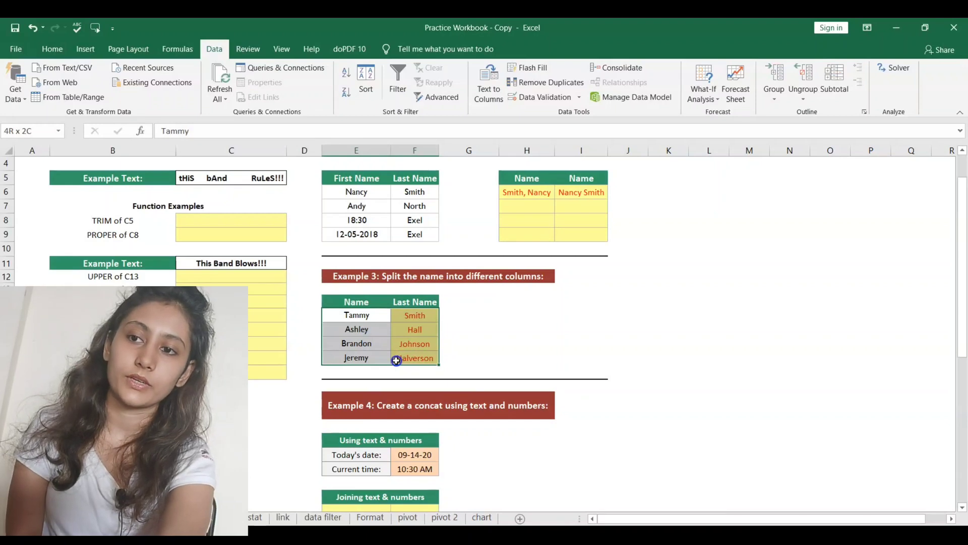
click(488, 101)
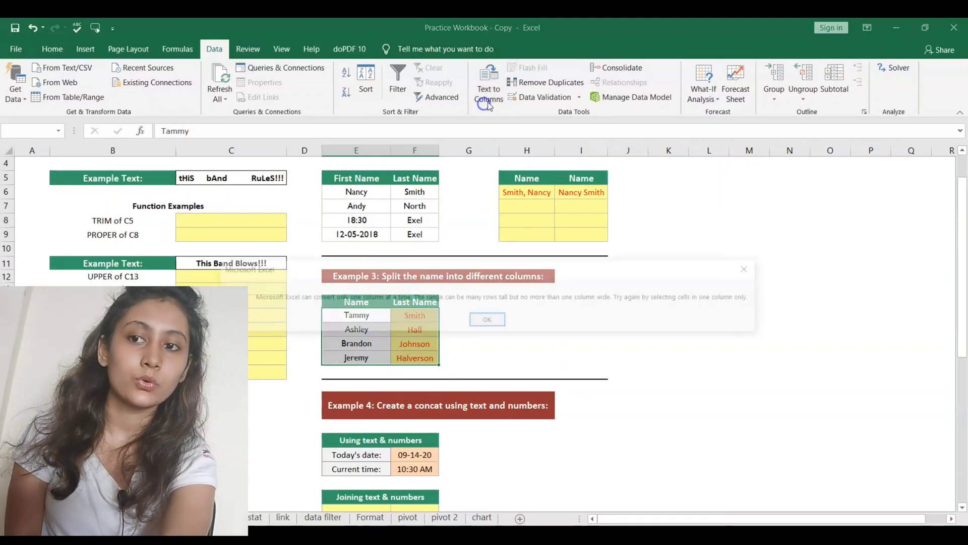
click(496, 317)
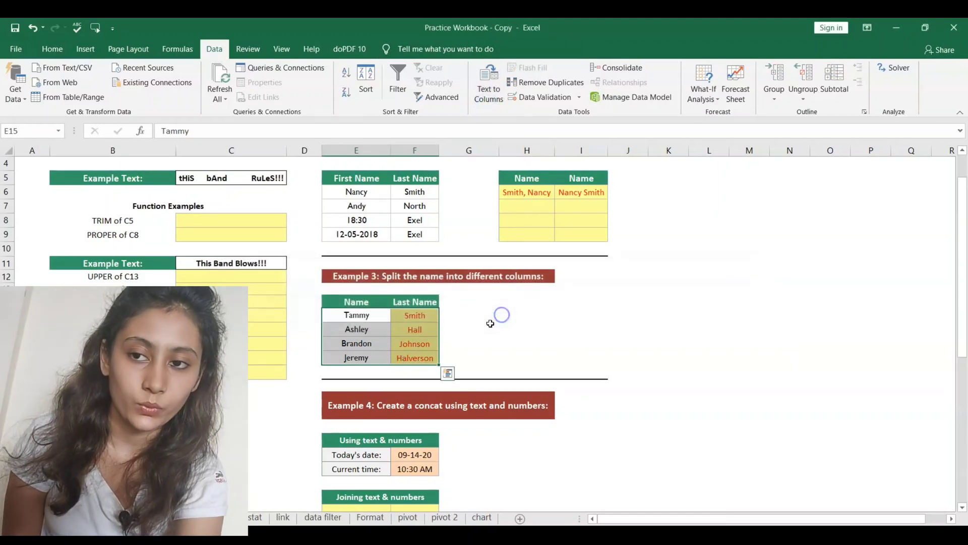
click(490, 323)
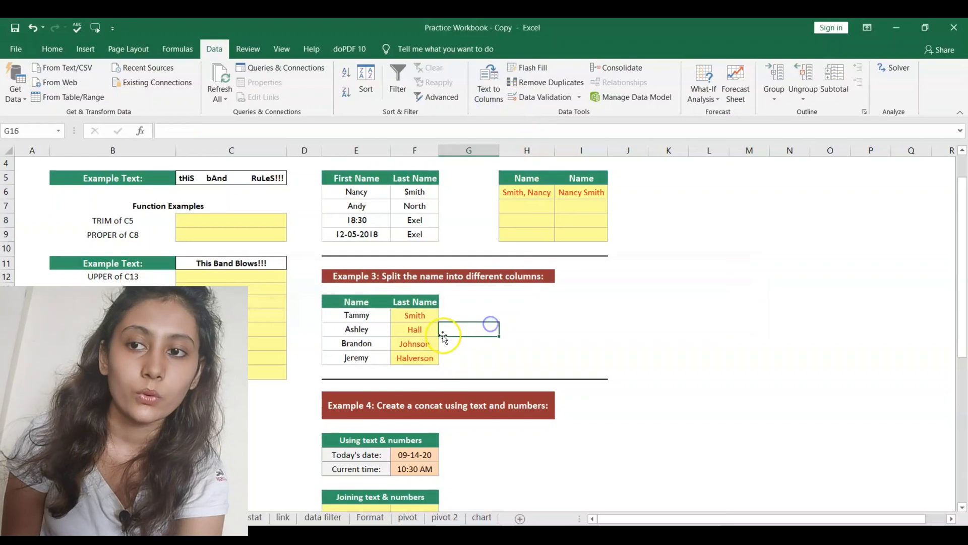
Append a second name, separated by a space, to the last names in F15 and F16
click(415, 315)
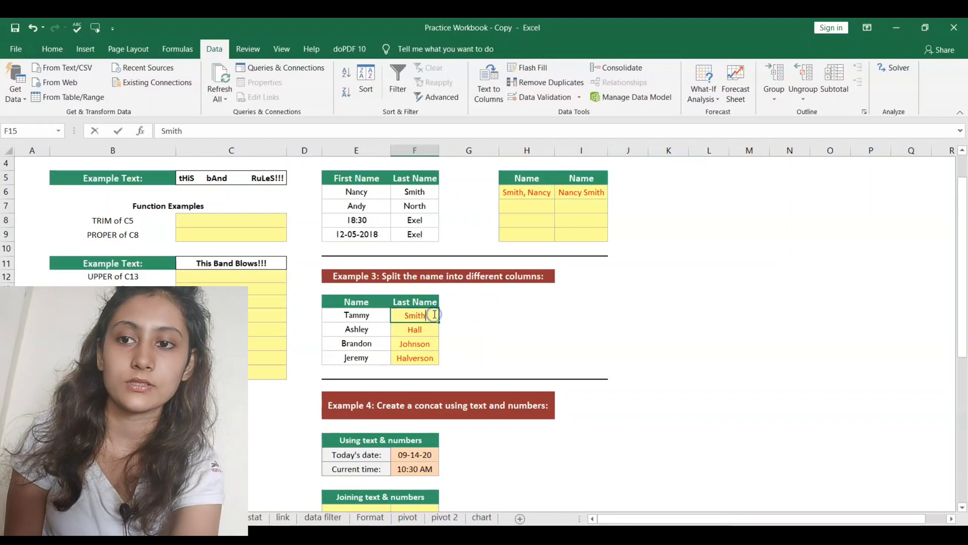
double_click(434, 314)
text(jo)
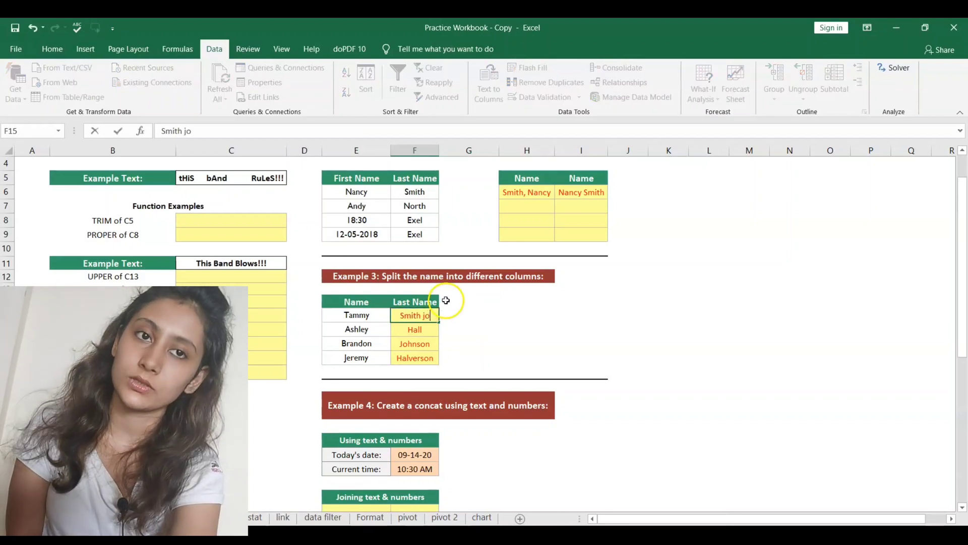
text(hn)
text(som)
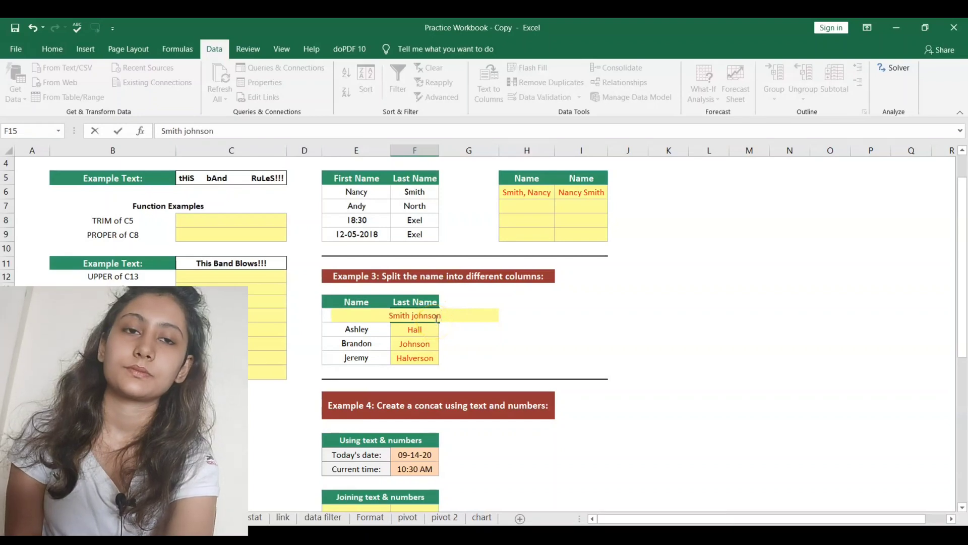
click(420, 329)
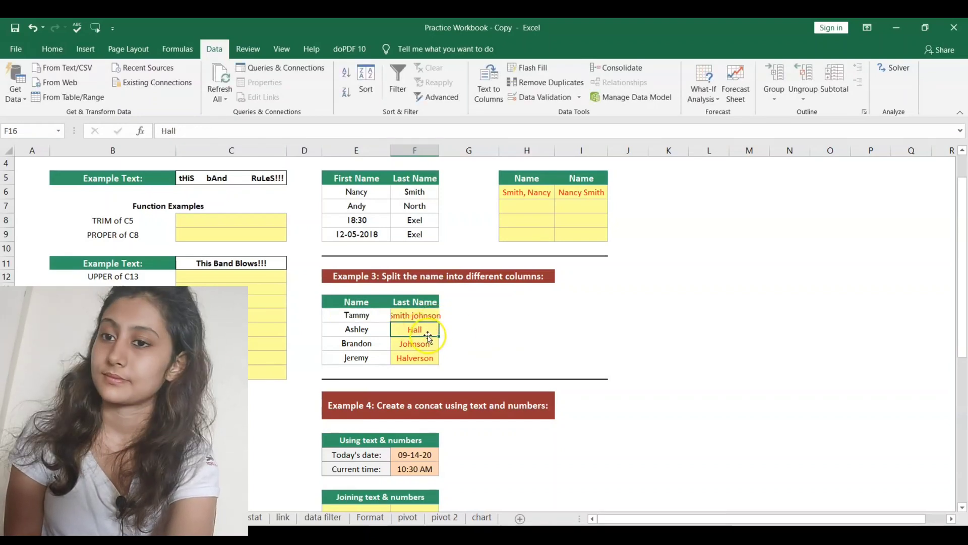
double_click(430, 330)
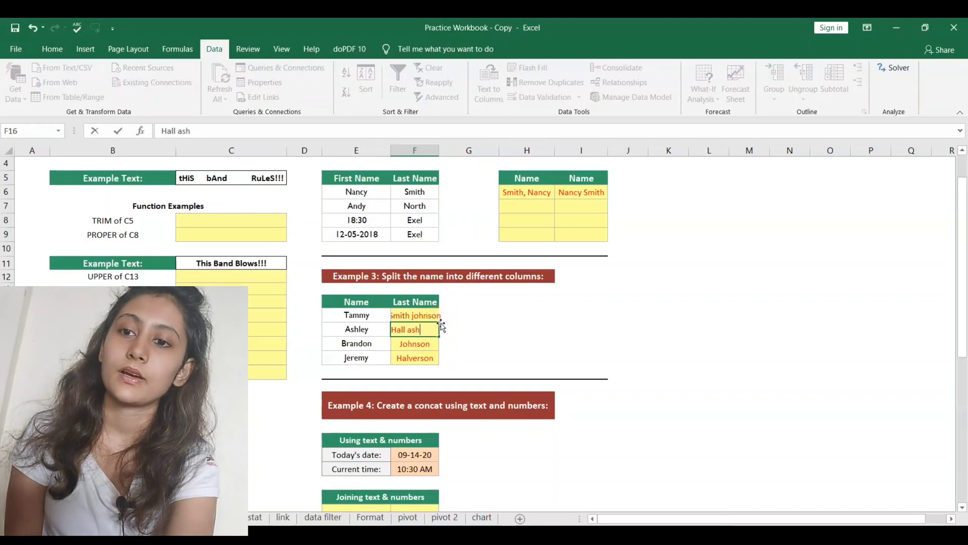
text(ashley)
key(Return)
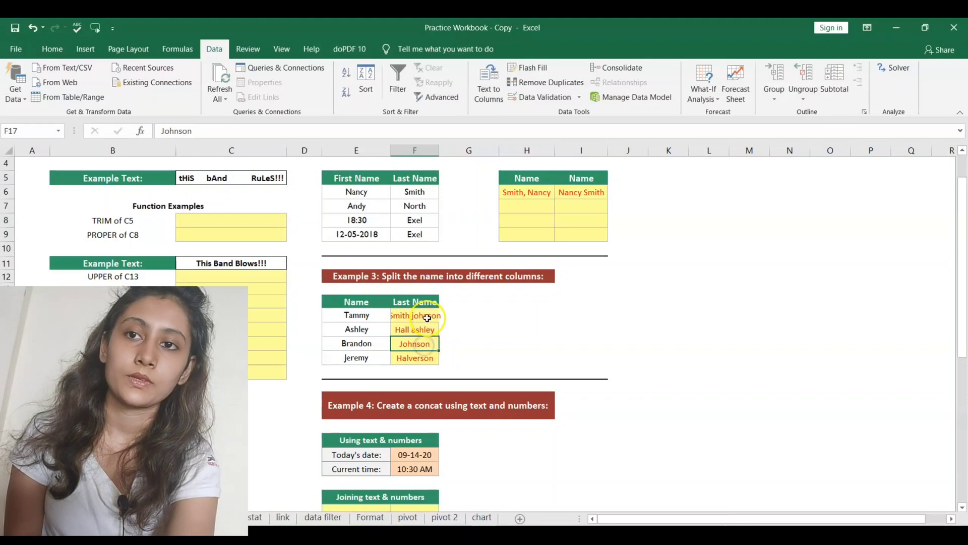
Split F15:F16 with Text to Columns as fixed-width data, with one column break at position 5 and General format
drag(423, 315, 425, 328)
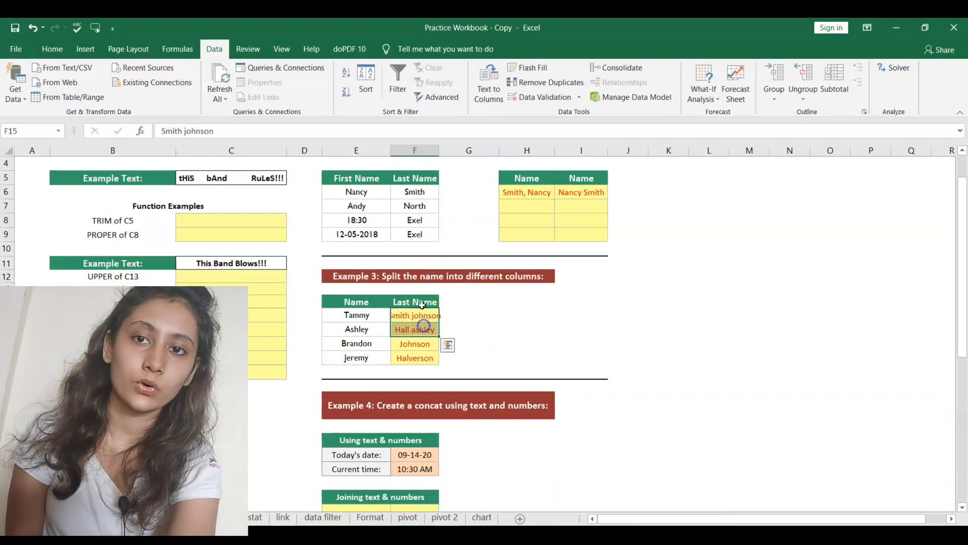
click(488, 85)
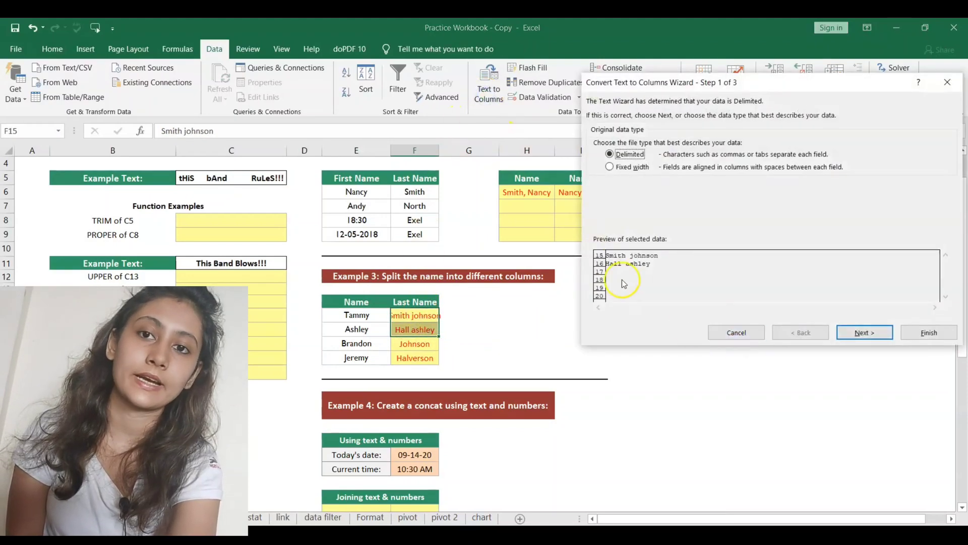
click(623, 169)
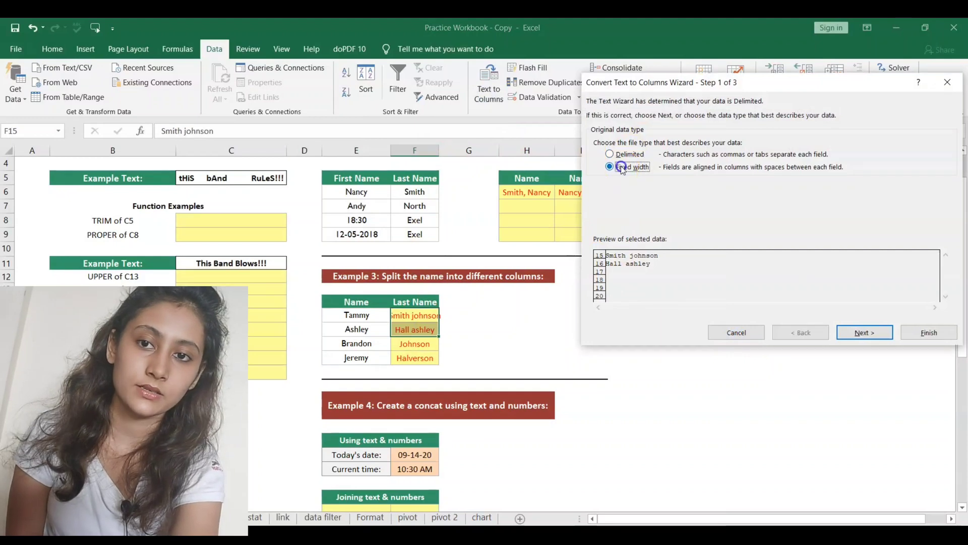
click(889, 337)
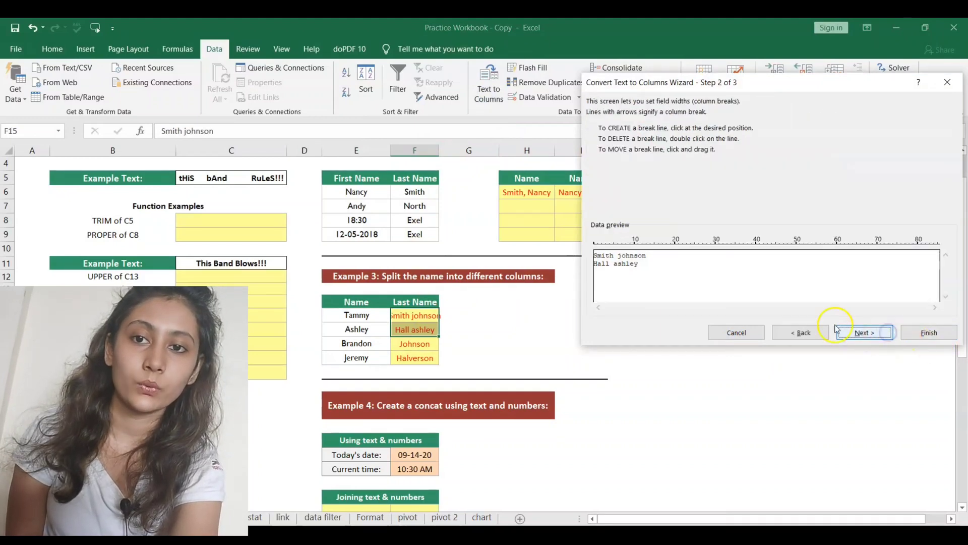
click(614, 246)
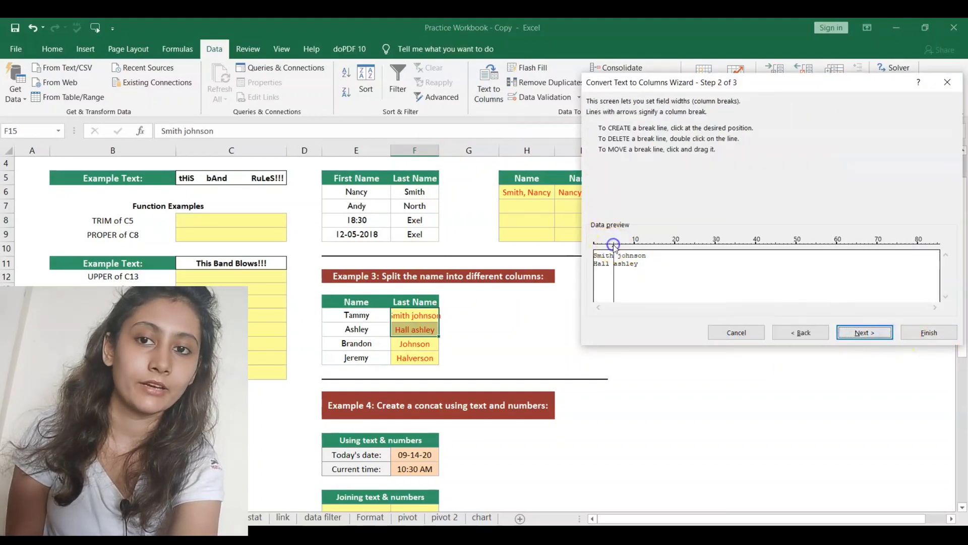
click(623, 242)
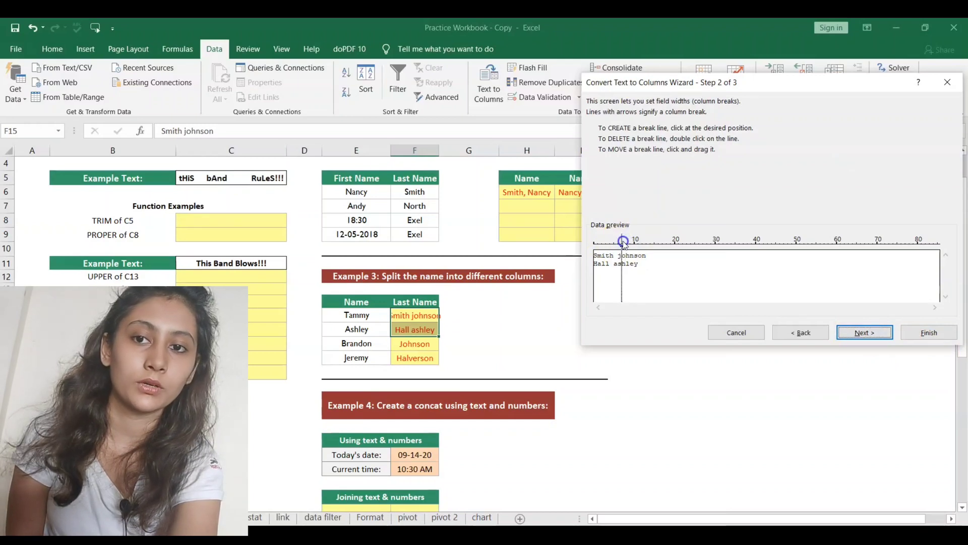
drag(599, 247, 603, 248)
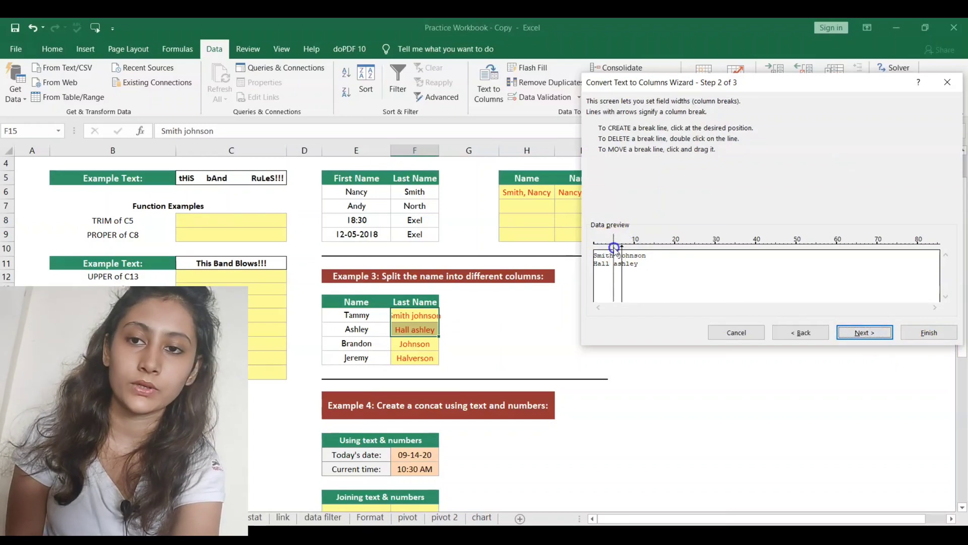
click(858, 333)
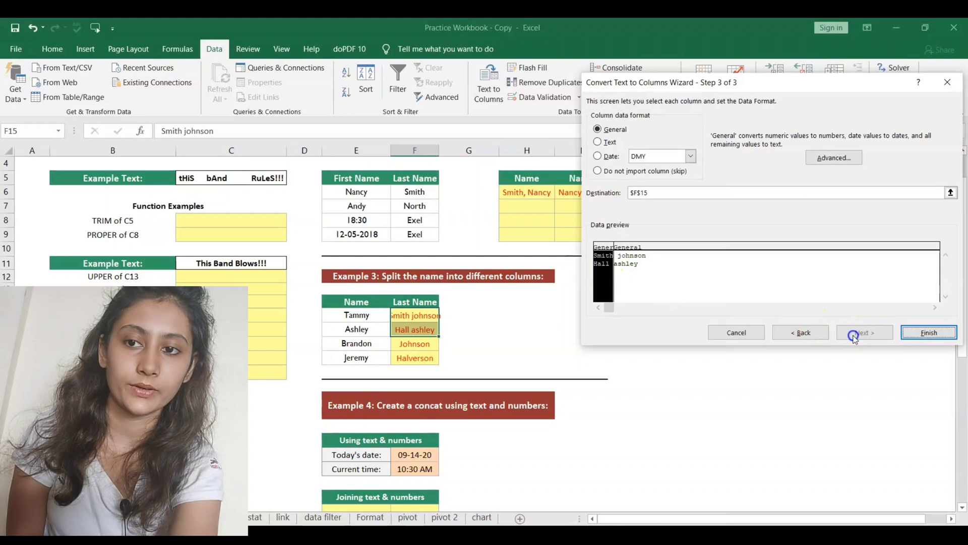
click(912, 333)
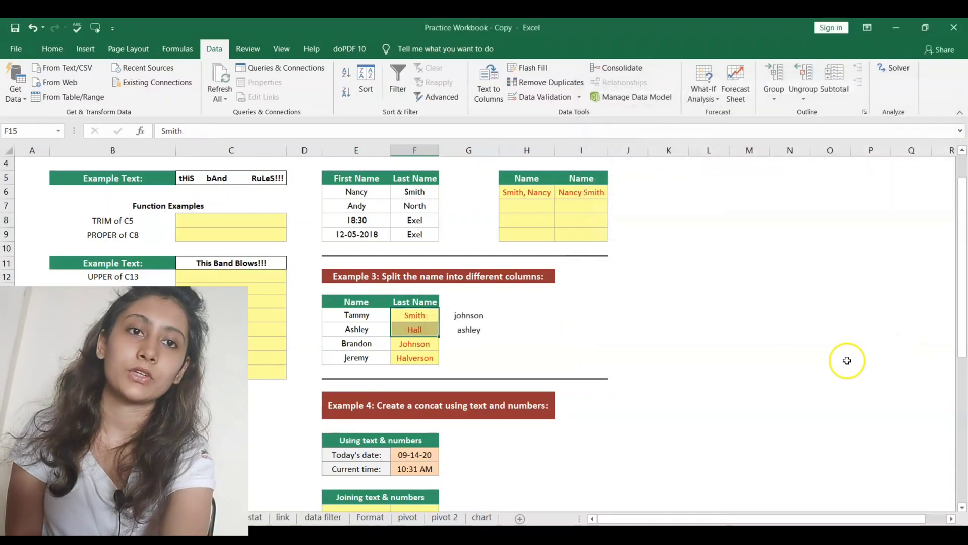
click(486, 315)
click(487, 332)
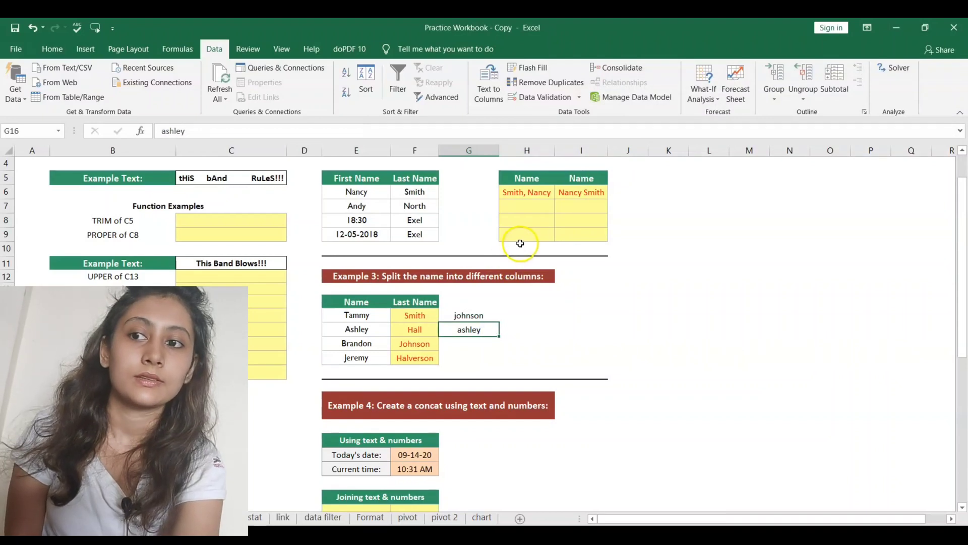
click(740, 278)
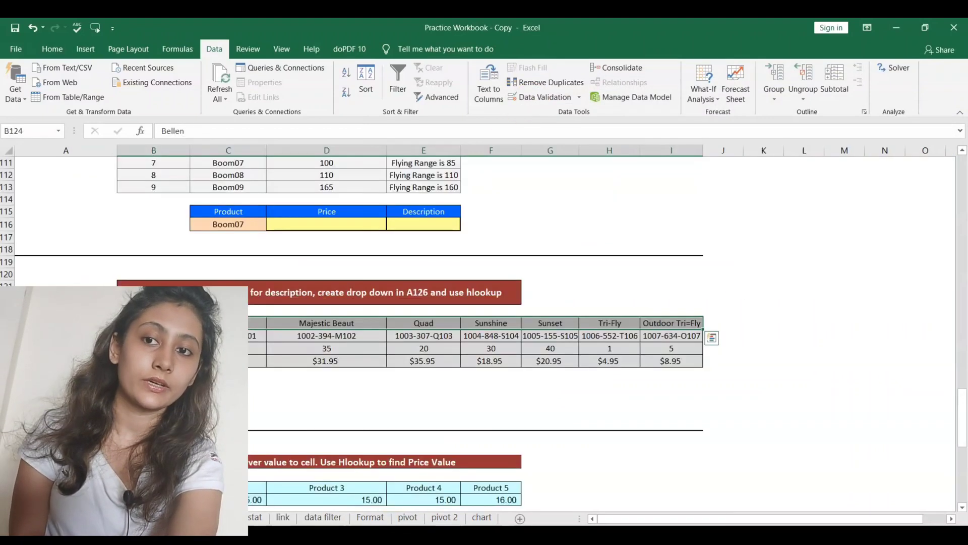
Apply the YellowCell style to the empty cell K124 beside the Example 6 table on the lookup sheet
click(702, 410)
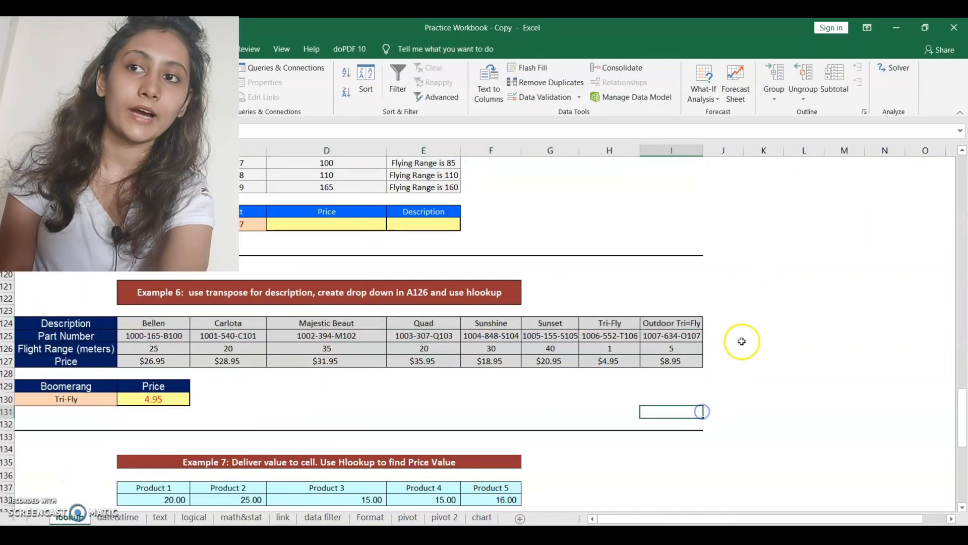
click(767, 323)
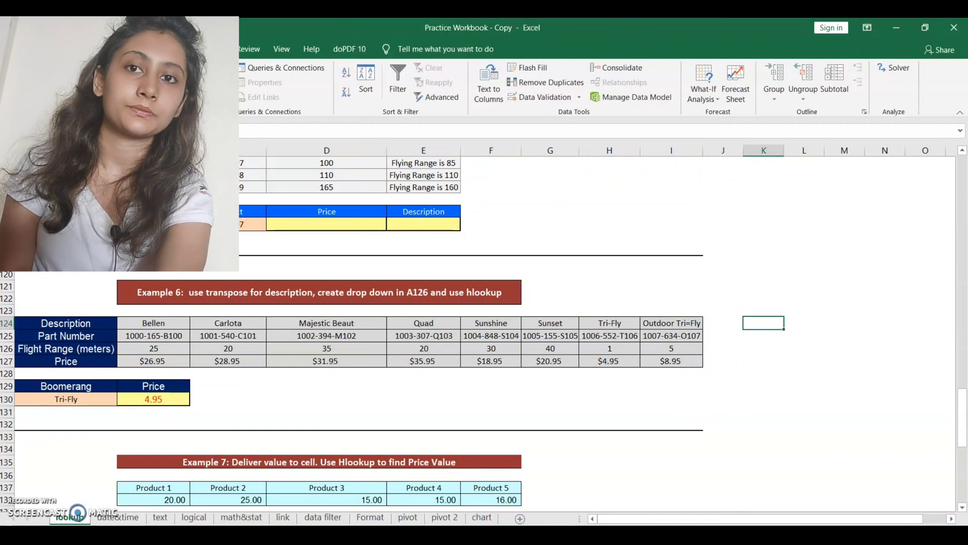
scroll(625, 86, up, 4)
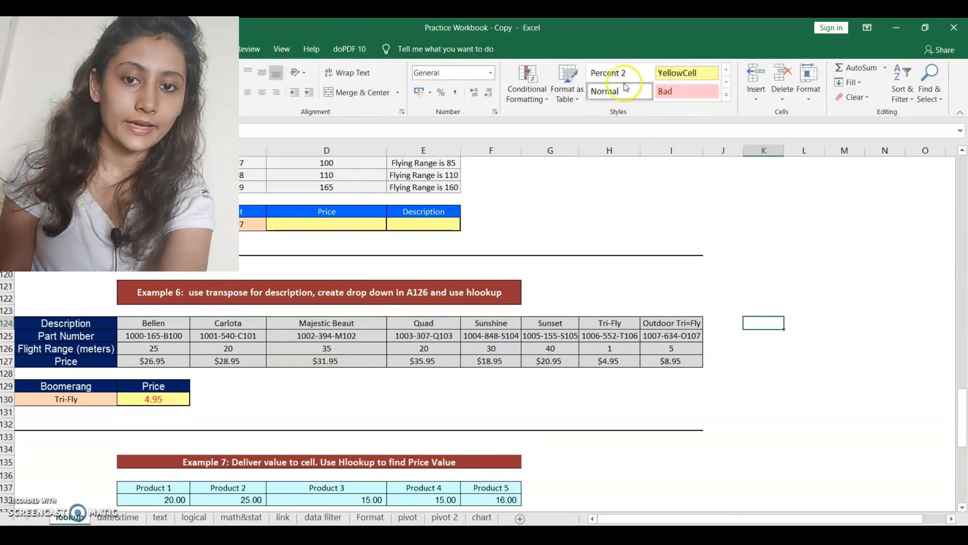
click(663, 76)
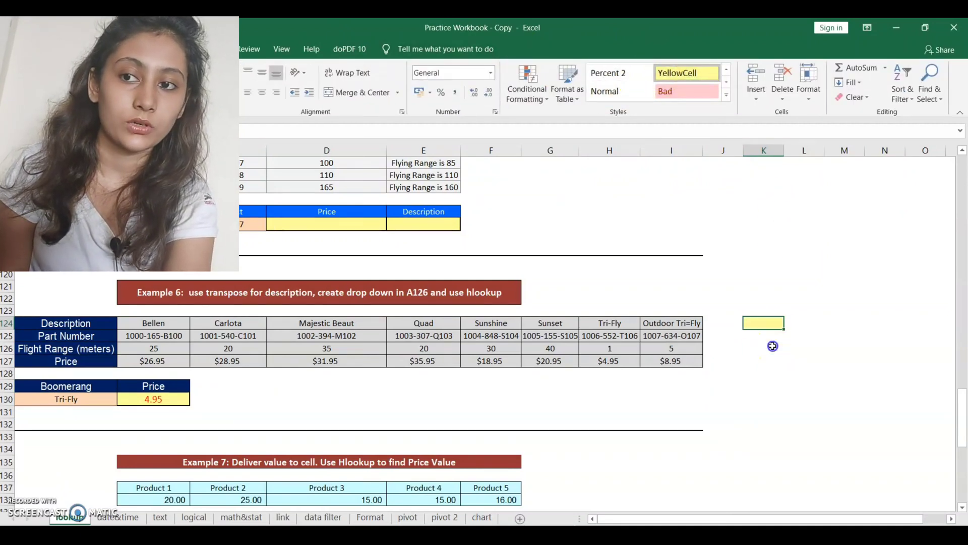
click(771, 337)
click(777, 327)
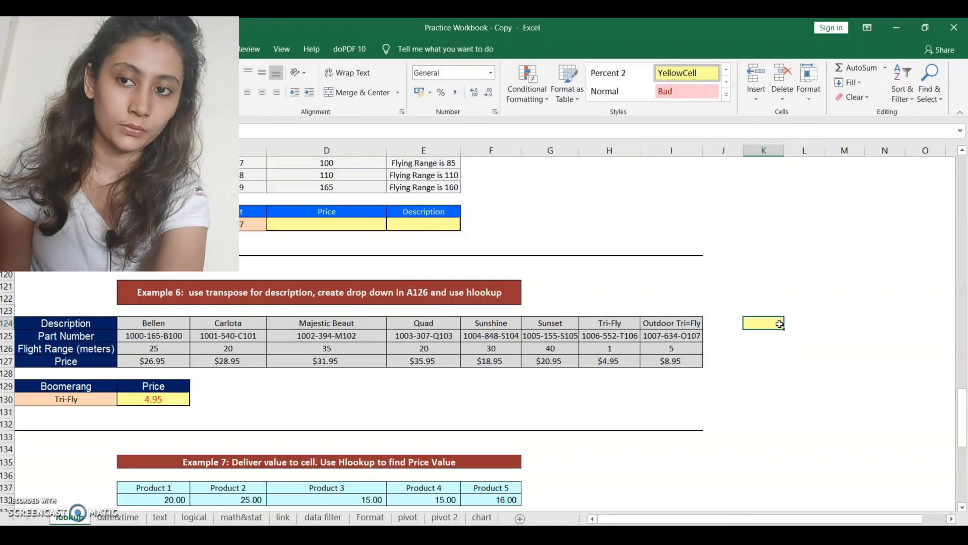
Add a Data Validation drop-down to K124, allowing a List with the descriptions in B124:I124 as its source
drag(174, 322, 650, 318)
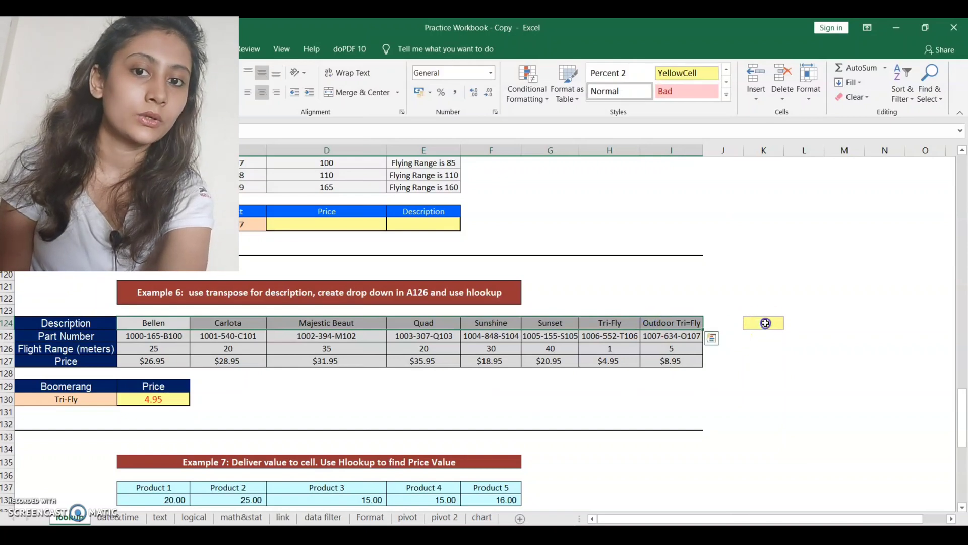
click(766, 323)
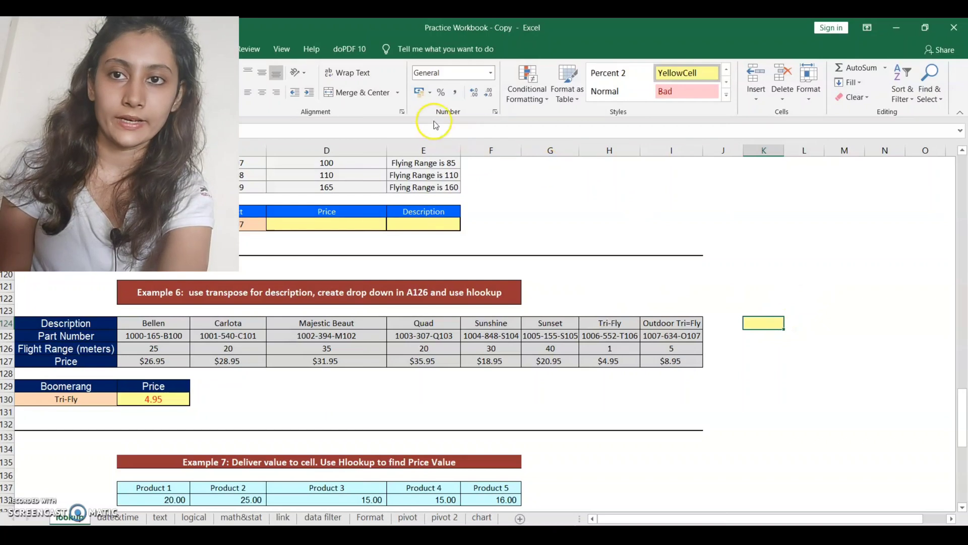
click(214, 49)
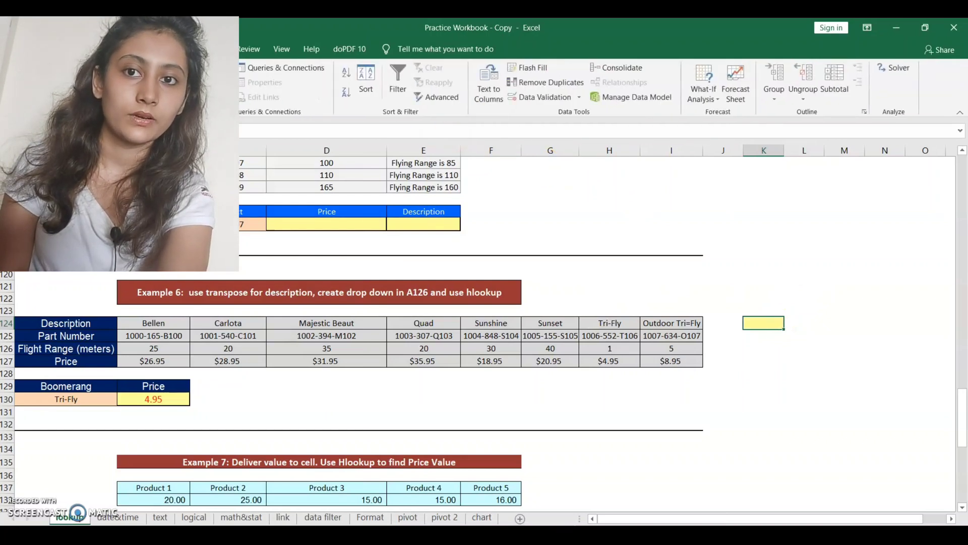
click(549, 96)
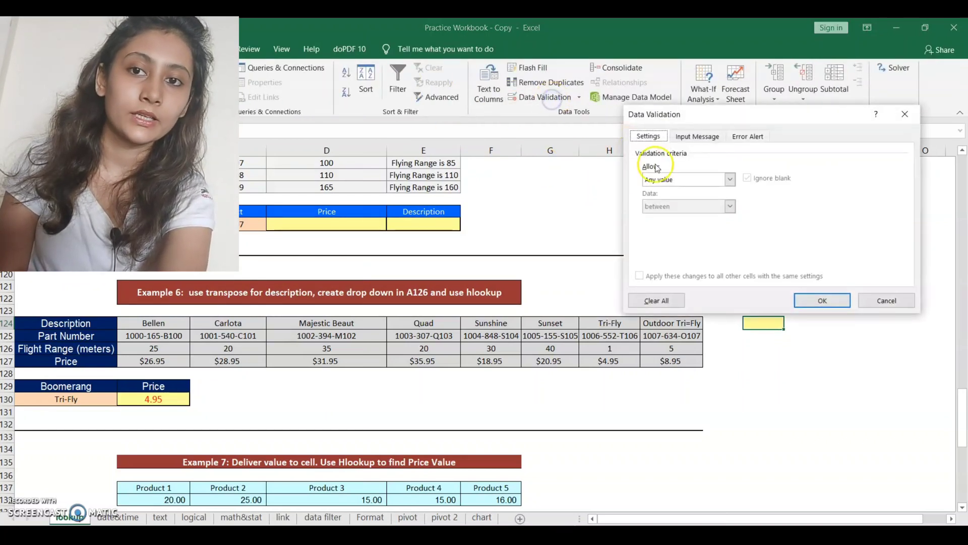
click(707, 183)
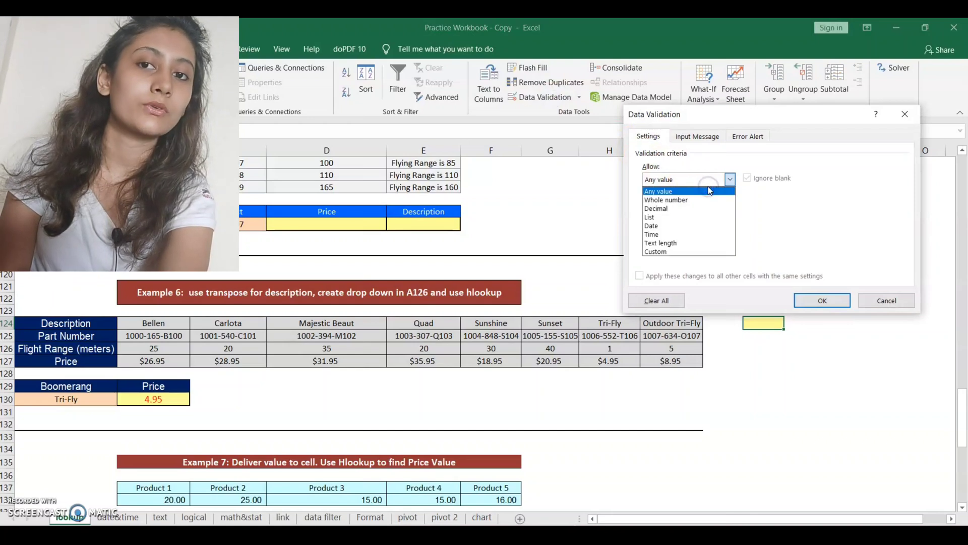
click(705, 218)
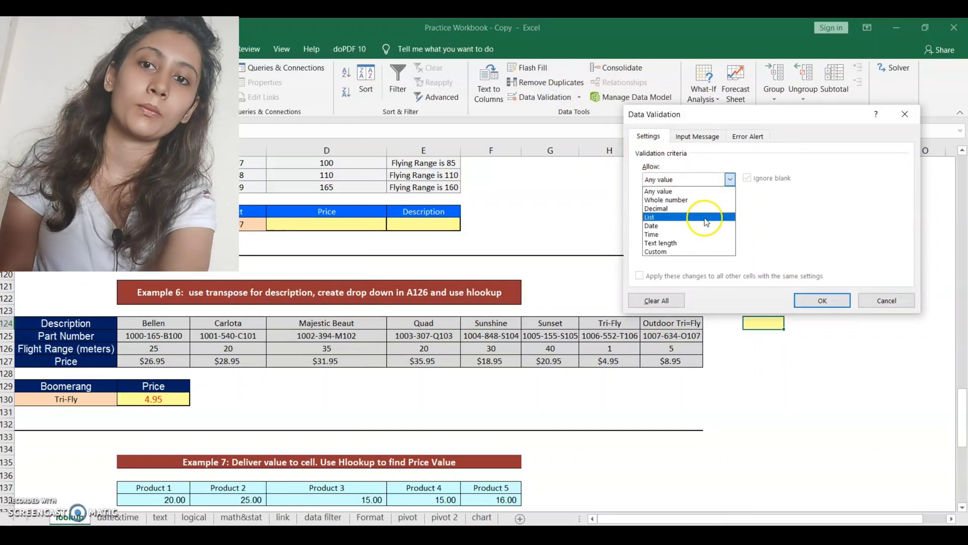
click(705, 219)
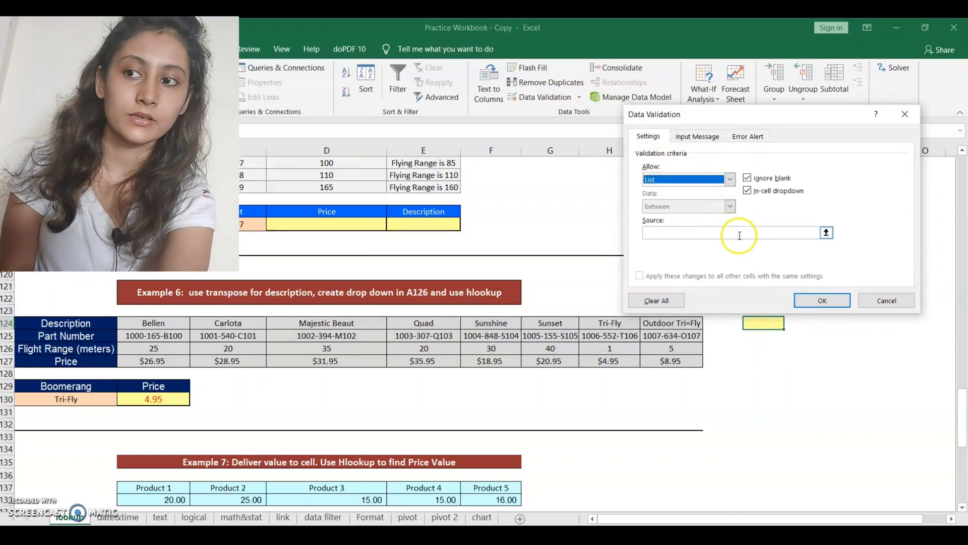
click(826, 232)
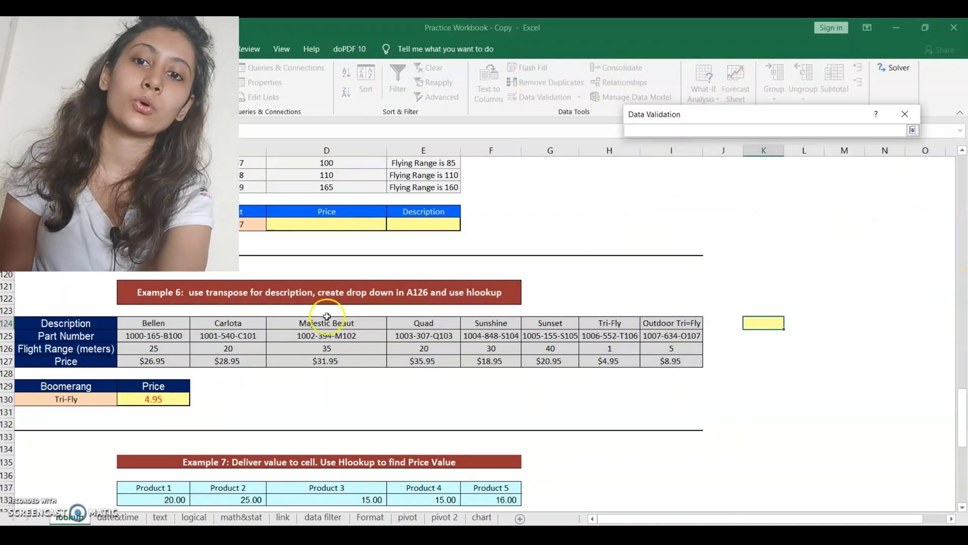
mouse_move(179, 329)
mouse_down()
mouse_move(169, 323)
mouse_move(317, 334)
mouse_move(613, 332)
mouse_move(676, 318)
mouse_up()
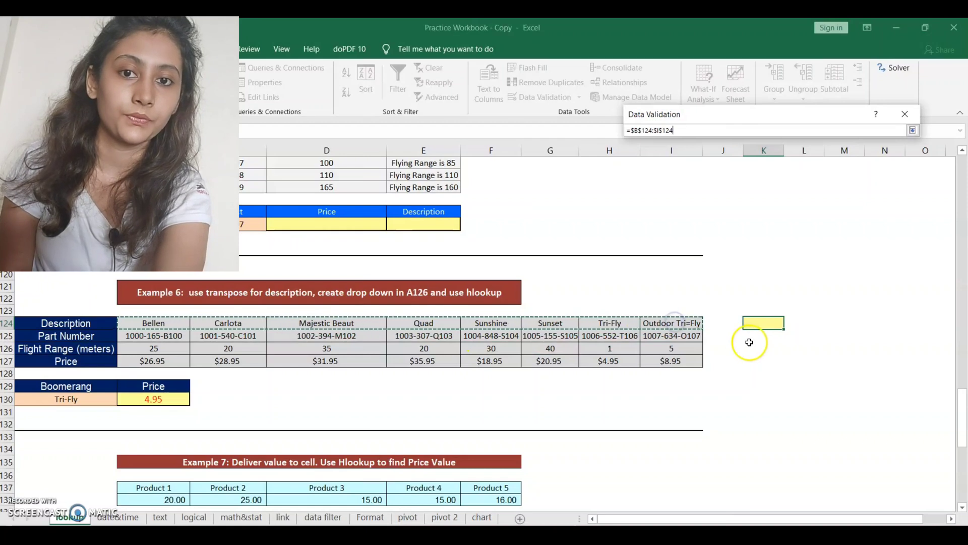
key(Return)
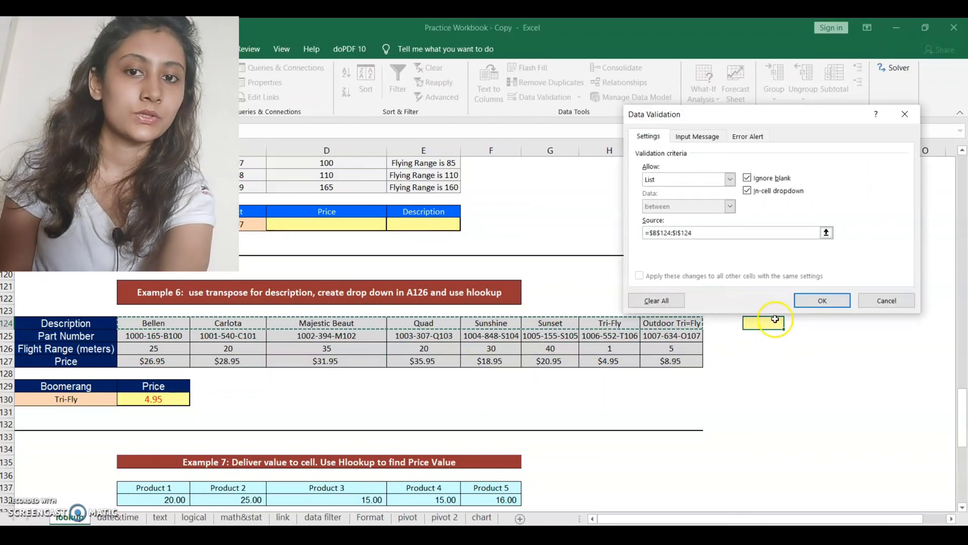
click(807, 301)
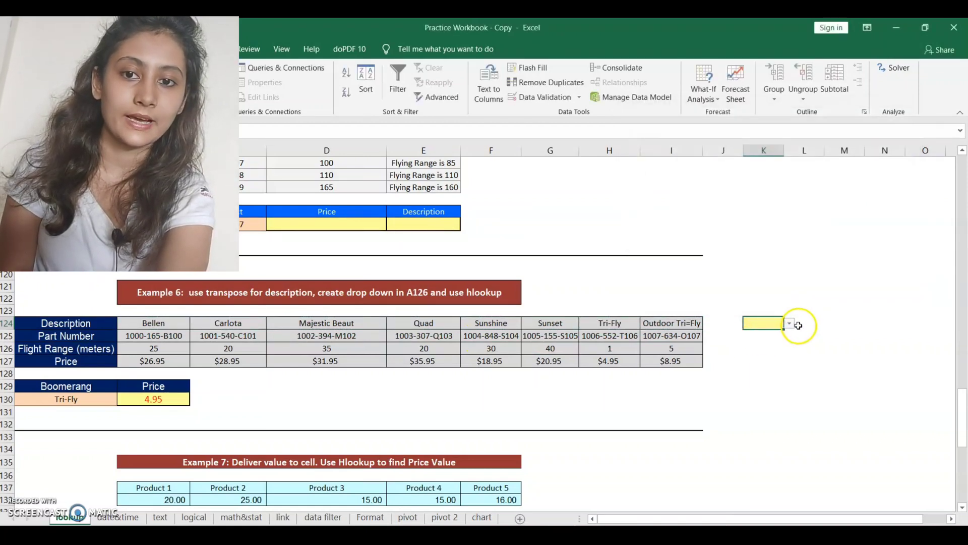
Choose Majestic Beaut from the drop-down list in K124
click(790, 324)
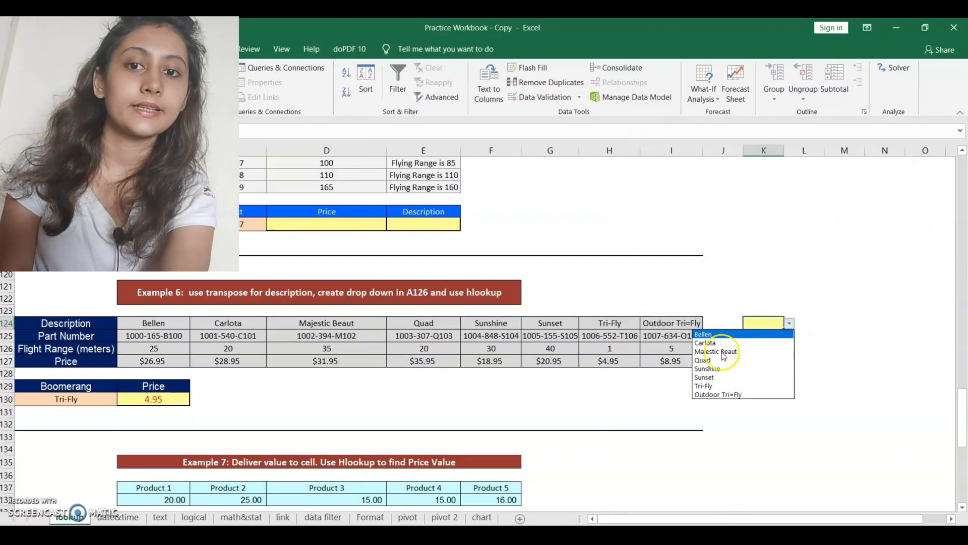
click(789, 324)
click(754, 353)
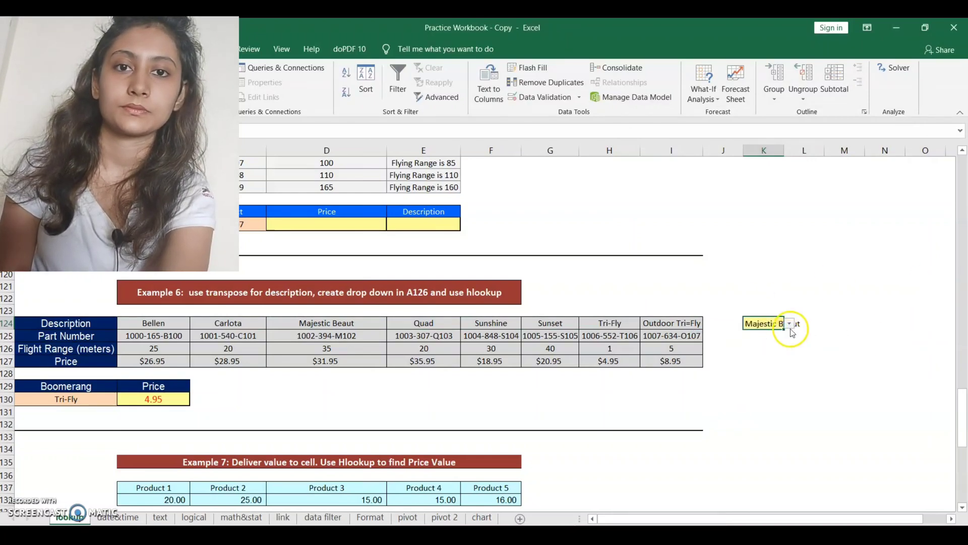
Choose Tri-Fly from the drop-down list in K124, and clear the cell's content
click(789, 323)
click(758, 384)
click(773, 327)
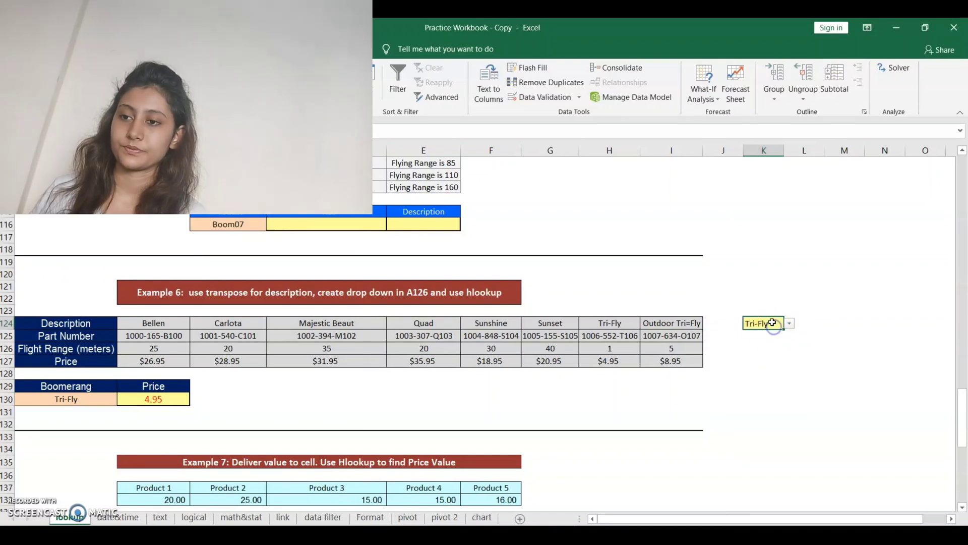
double_click(773, 321)
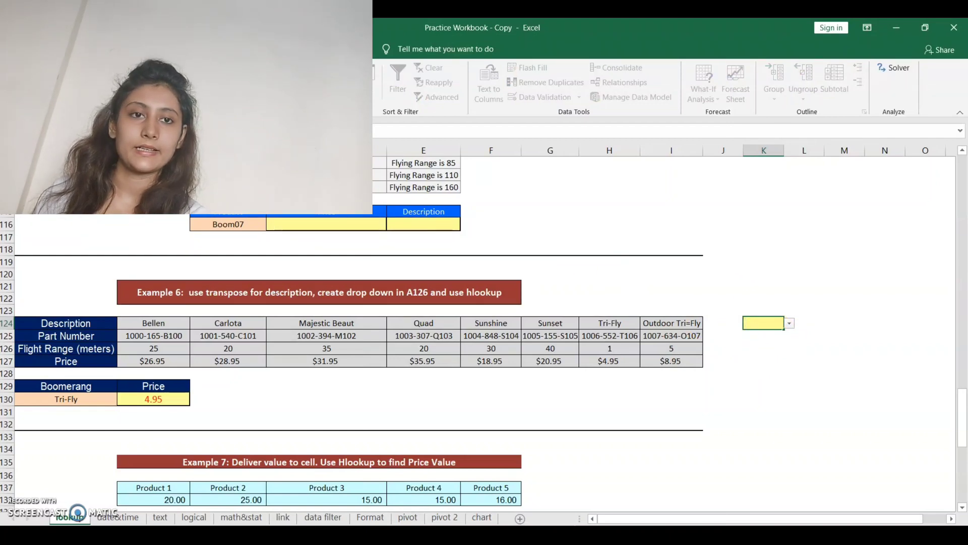
click(747, 351)
click(765, 334)
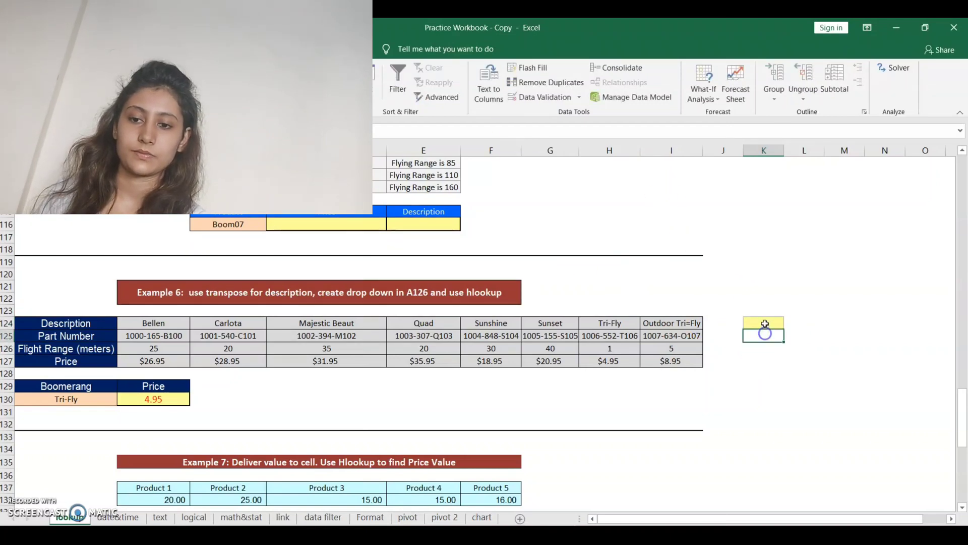
Add the input message "Select from the following" to the data validation of K124
click(765, 323)
click(579, 97)
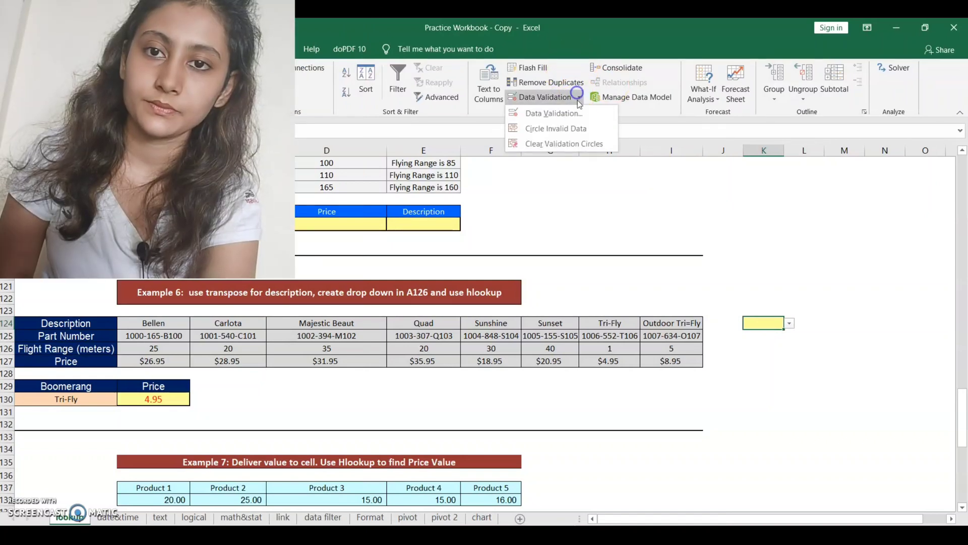
click(578, 113)
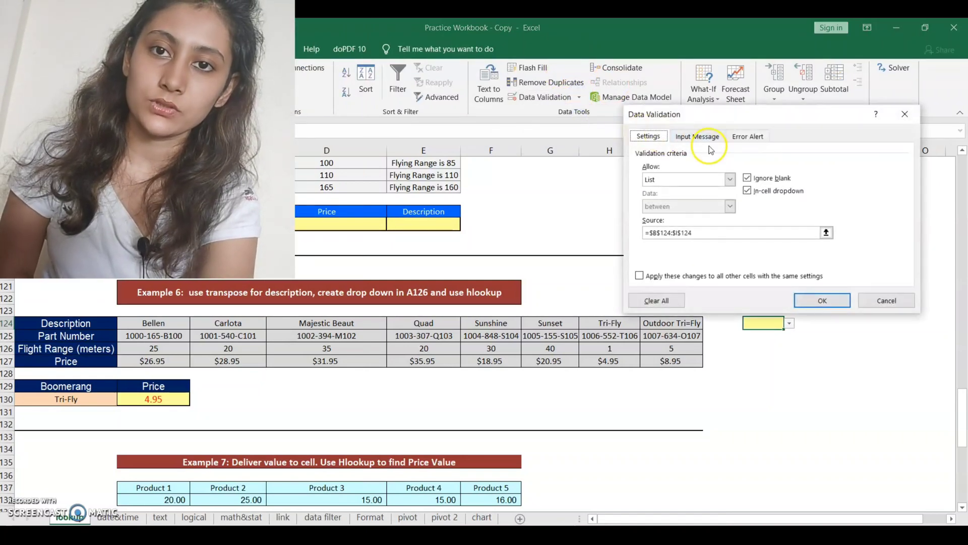
click(709, 135)
click(702, 229)
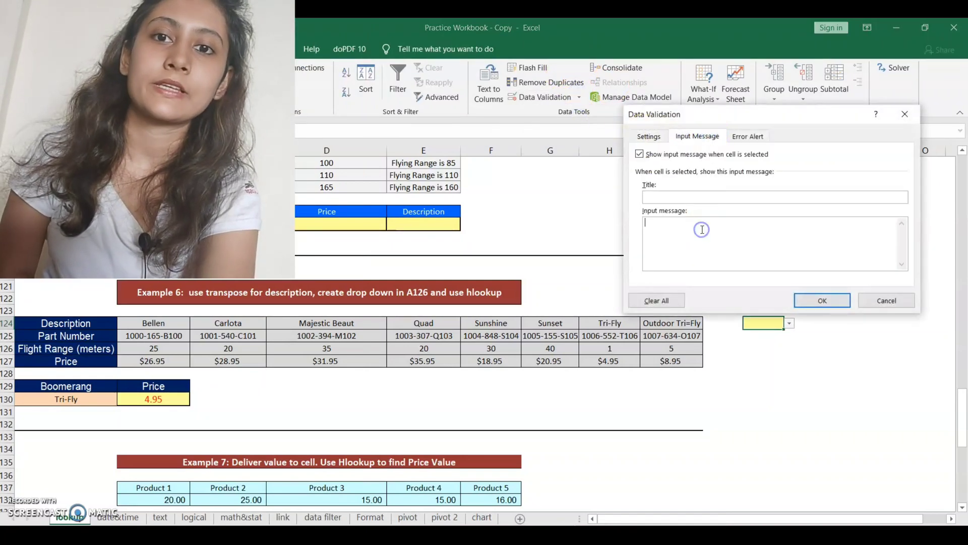
text(Select from the following)
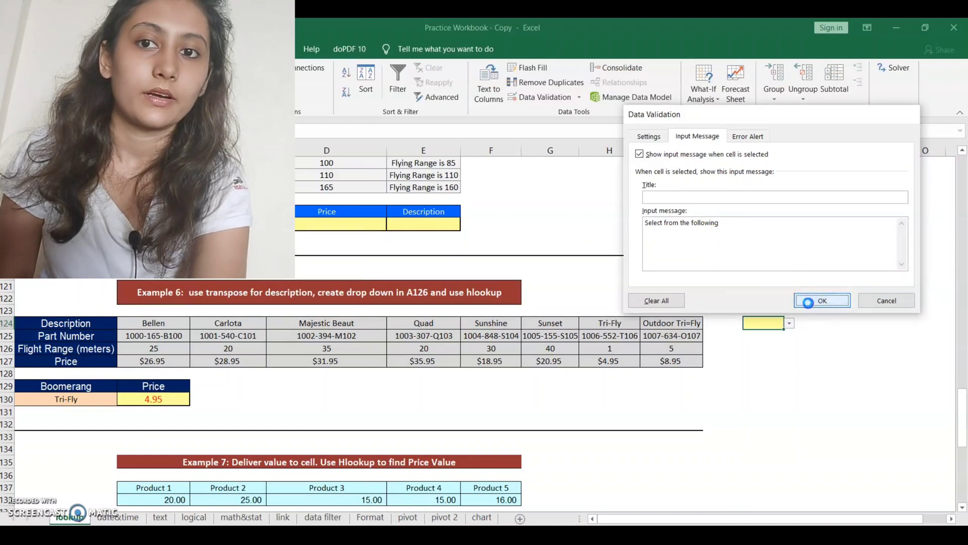
click(809, 302)
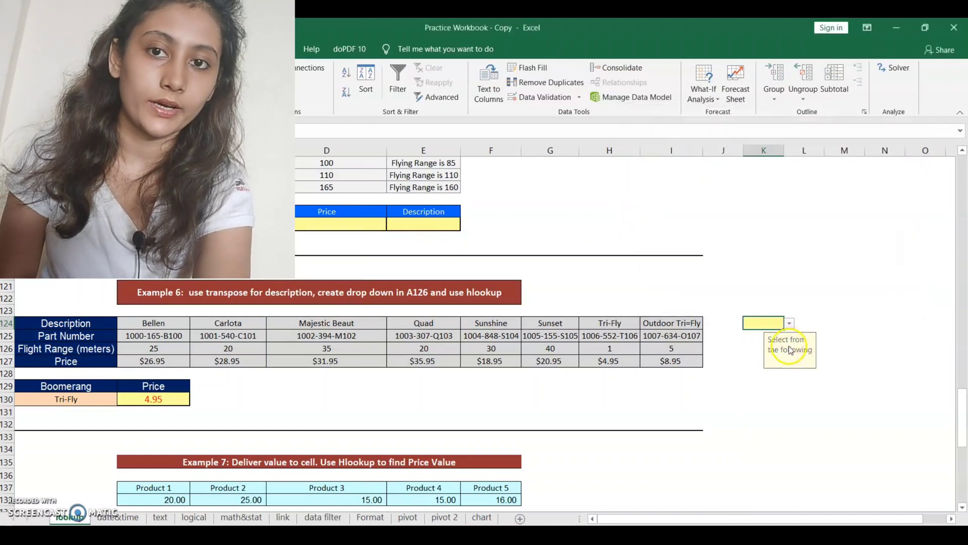
Give K124's data validation a Warning-style error alert with the message "Data entered is invalud"
click(580, 99)
click(578, 111)
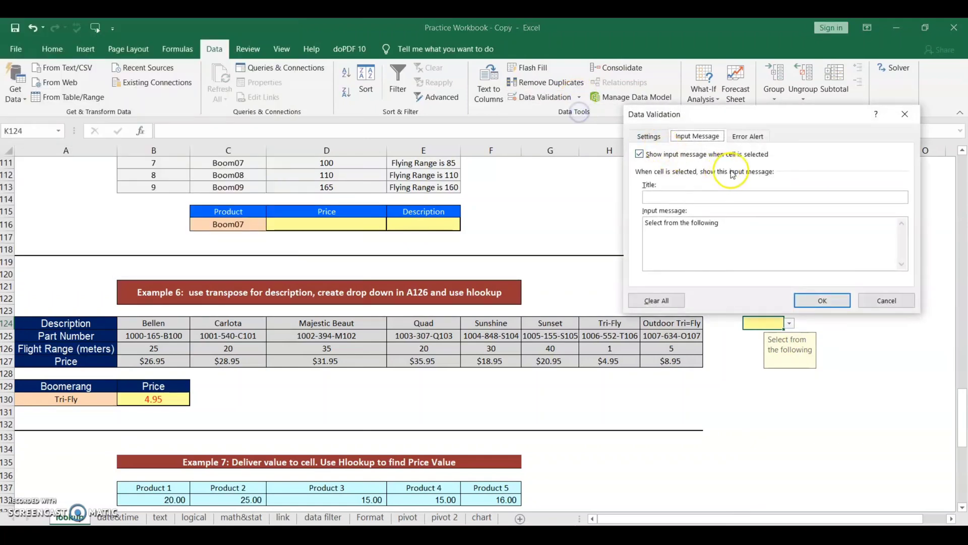
click(747, 136)
click(777, 234)
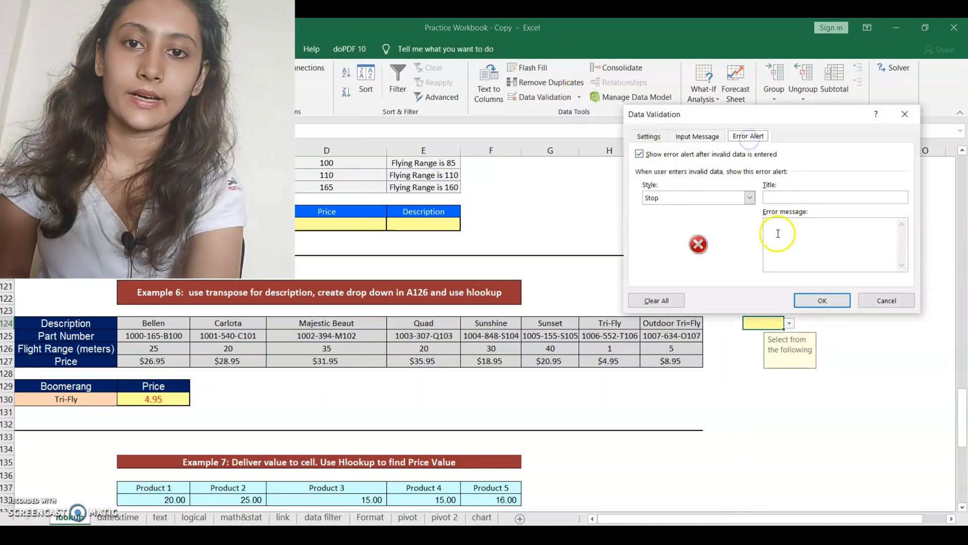
click(727, 199)
click(714, 215)
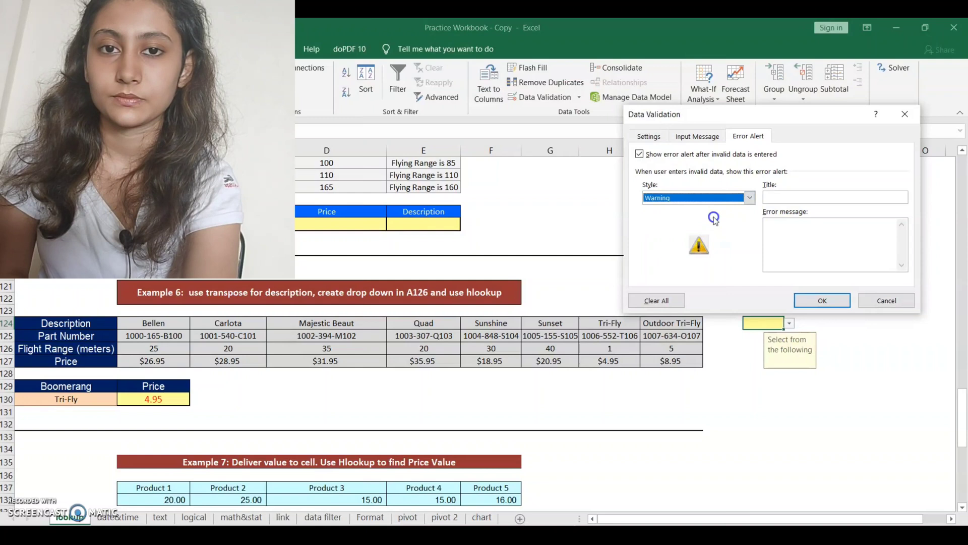
click(791, 219)
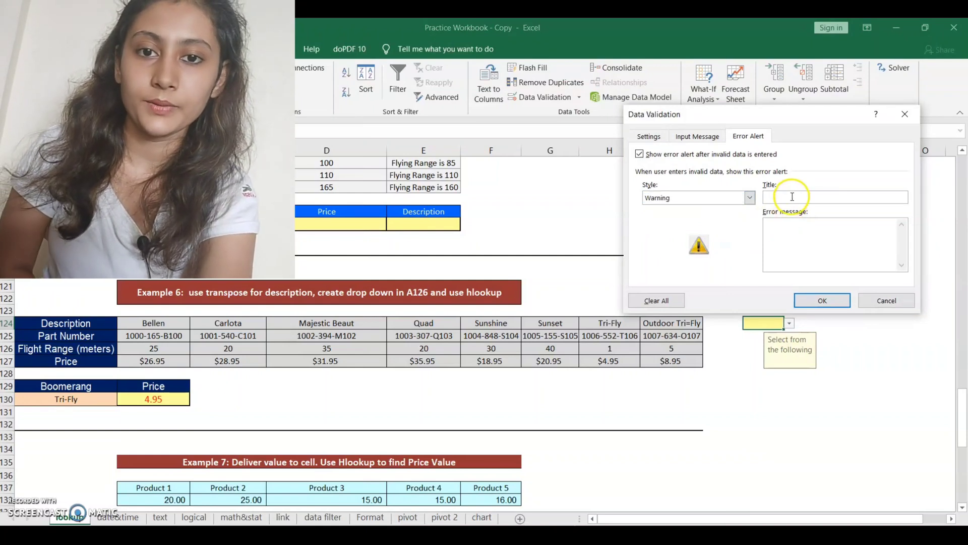
text(Data i)
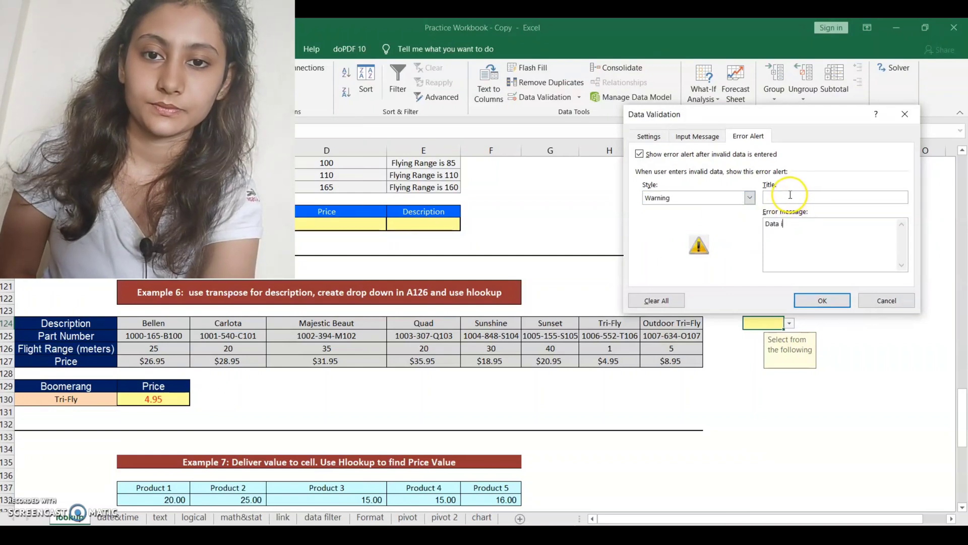
key(BackSpace)
text(ente)
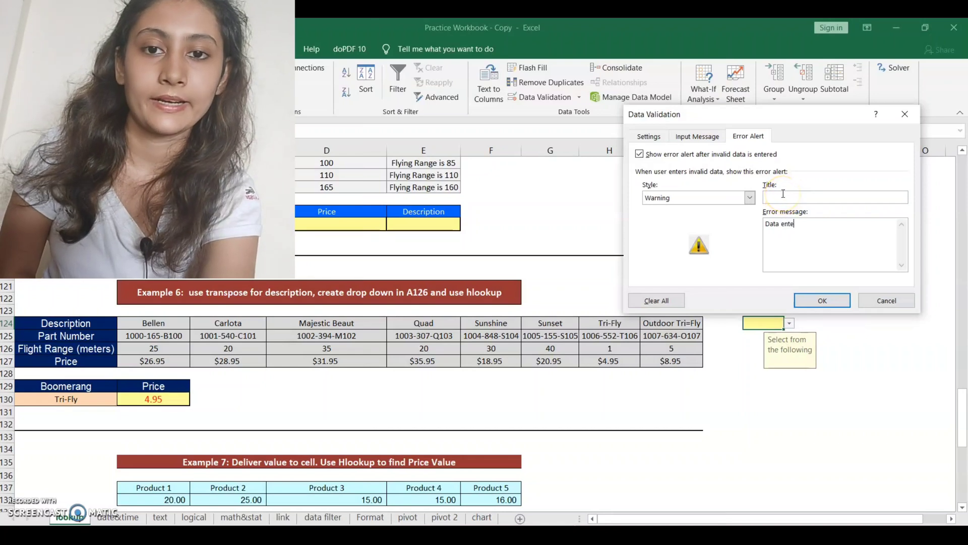
text(red is )
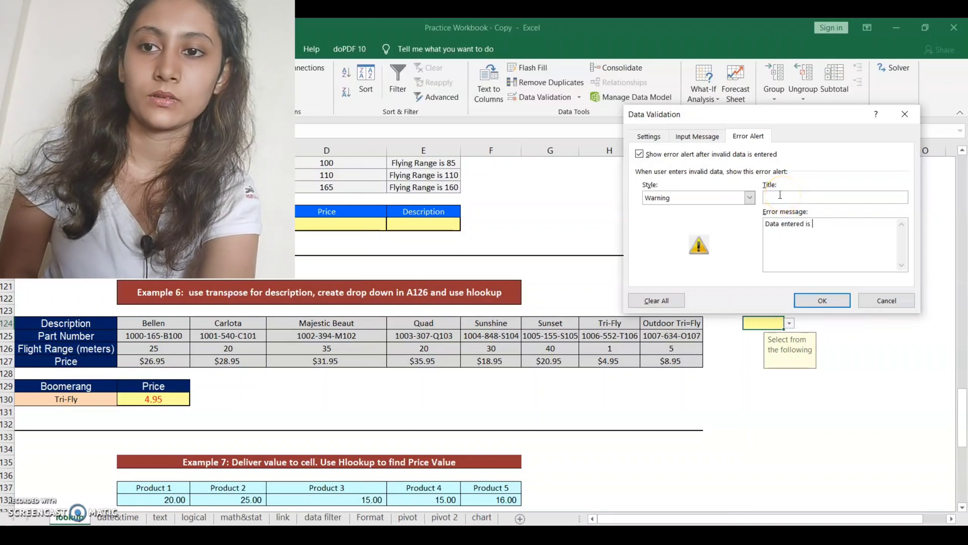
text(invalu)
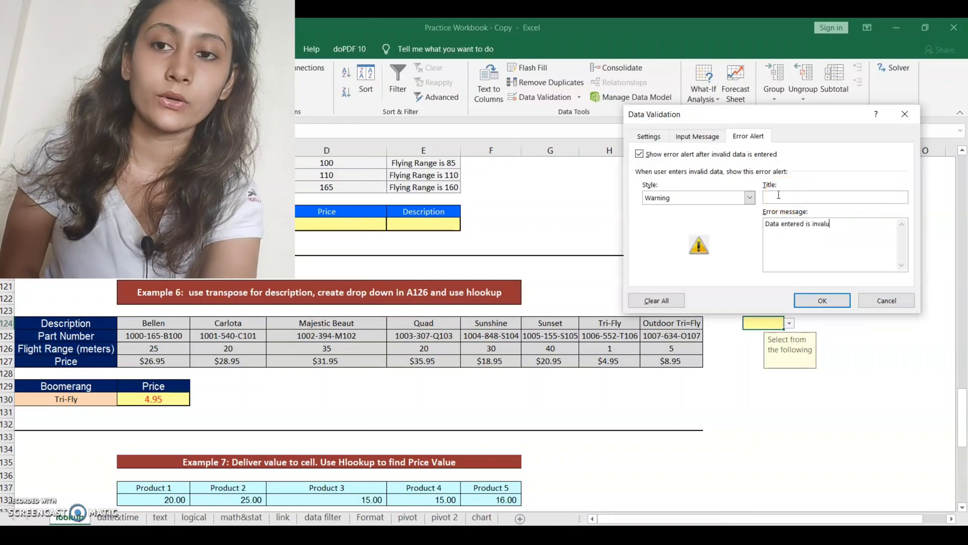
text(d)
click(813, 308)
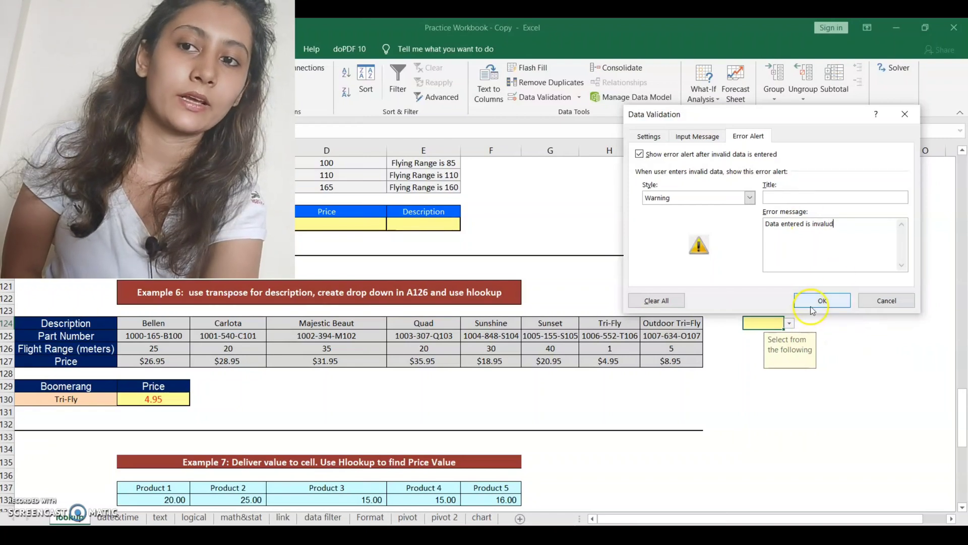
Test the validation of K124 by entering a name outside the list, and cancel the entry
double_click(771, 323)
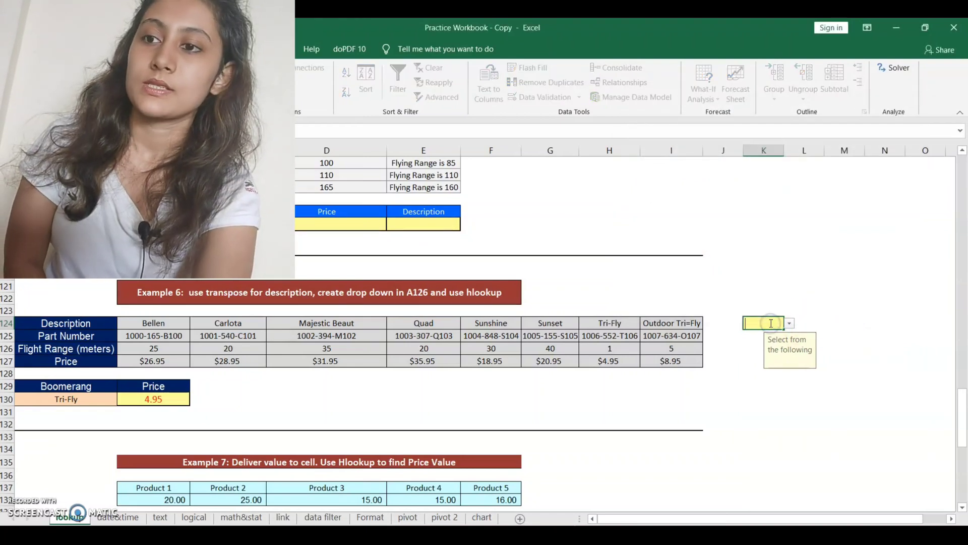
text(prap)
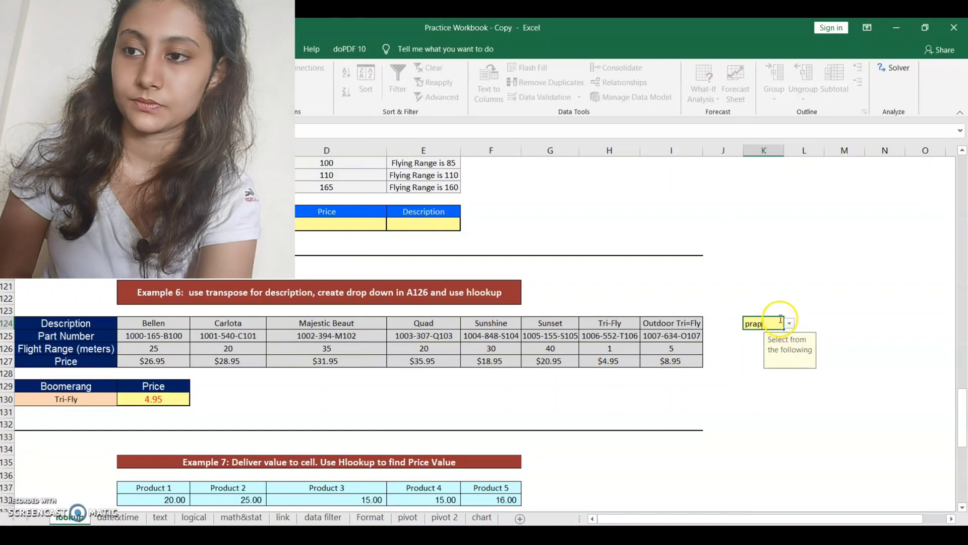
text(ti)
key(Return)
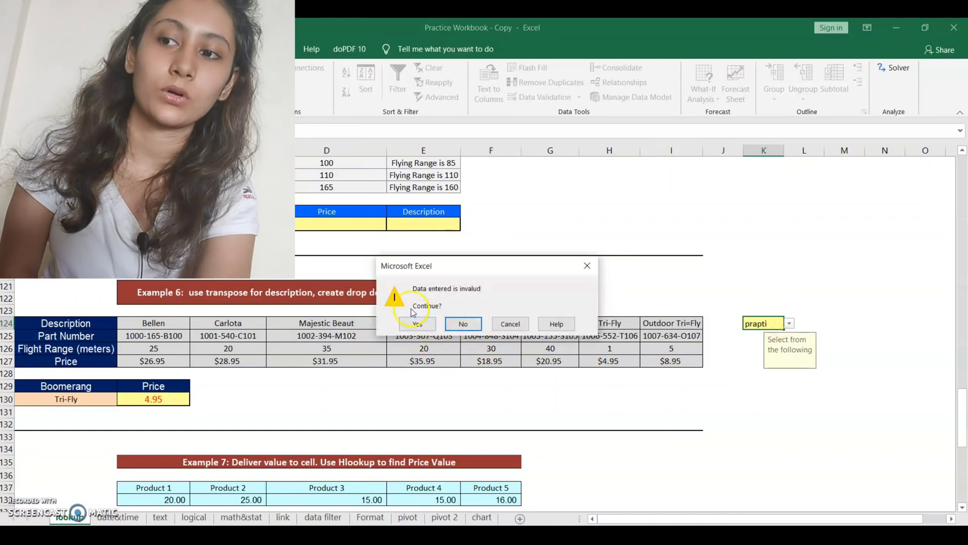
click(465, 323)
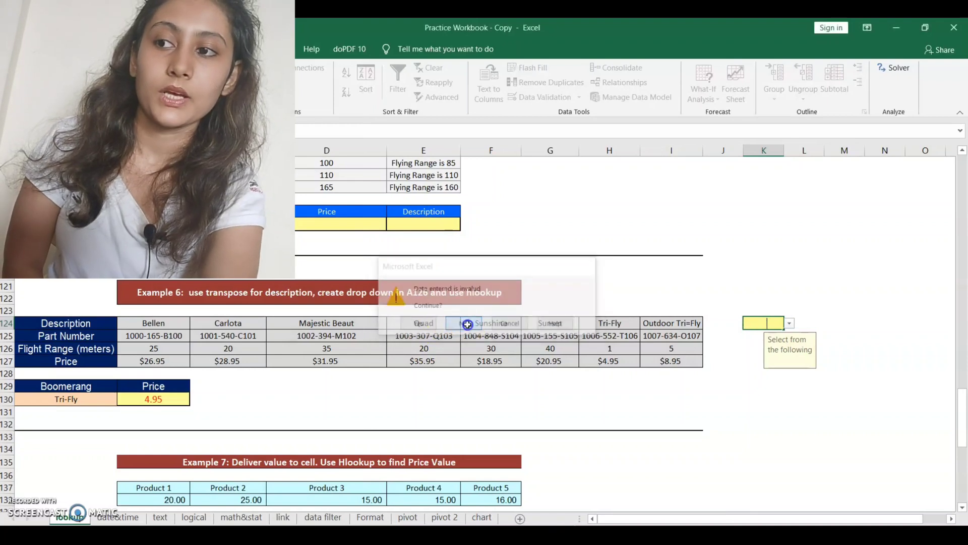
click(728, 385)
click(519, 325)
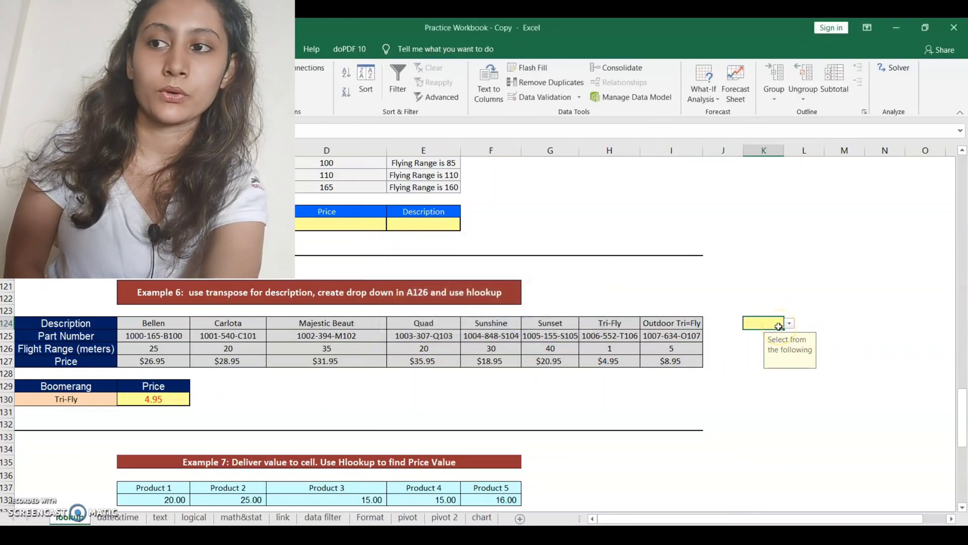
Examine the Example 6 Price cell B130 and the options offered by the Boomerang drop-down in A130
click(155, 399)
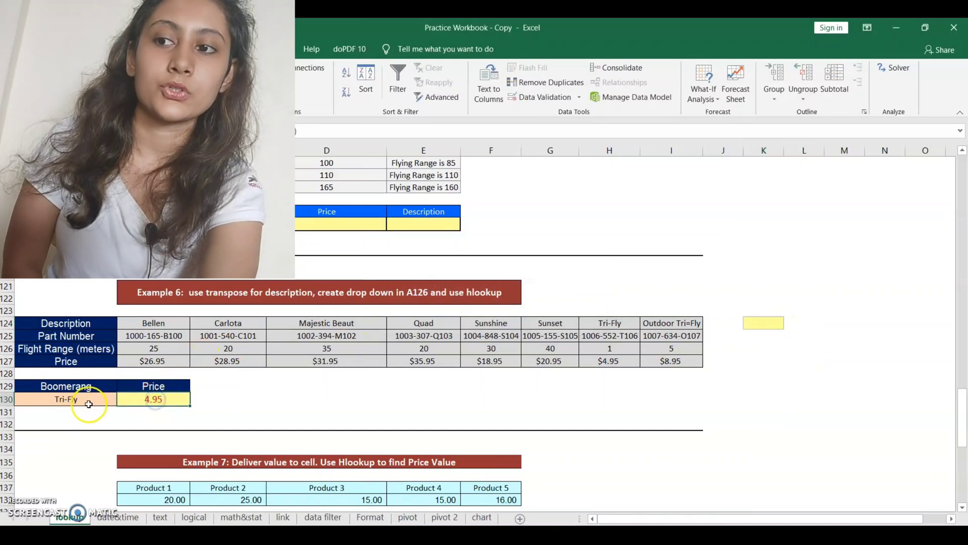
click(88, 404)
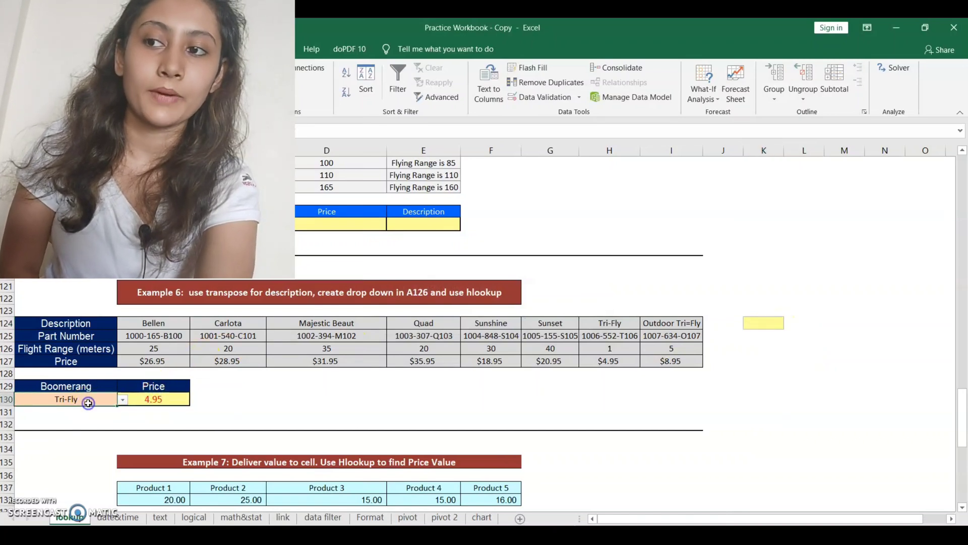
click(123, 399)
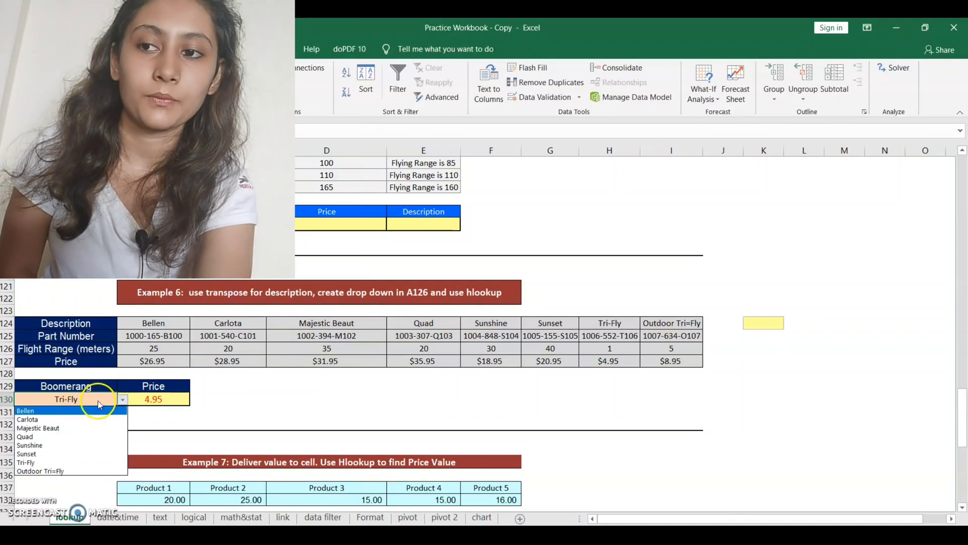
click(123, 399)
click(122, 399)
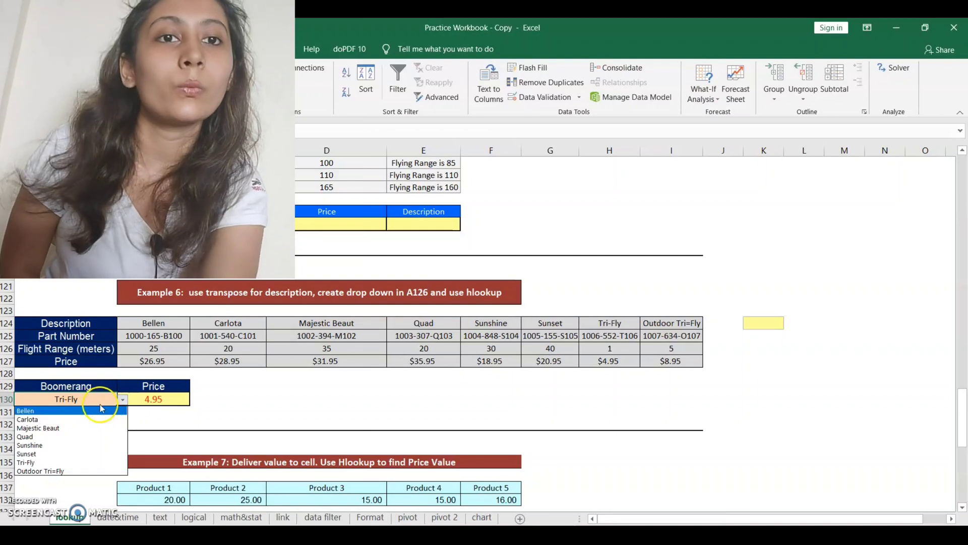
click(98, 398)
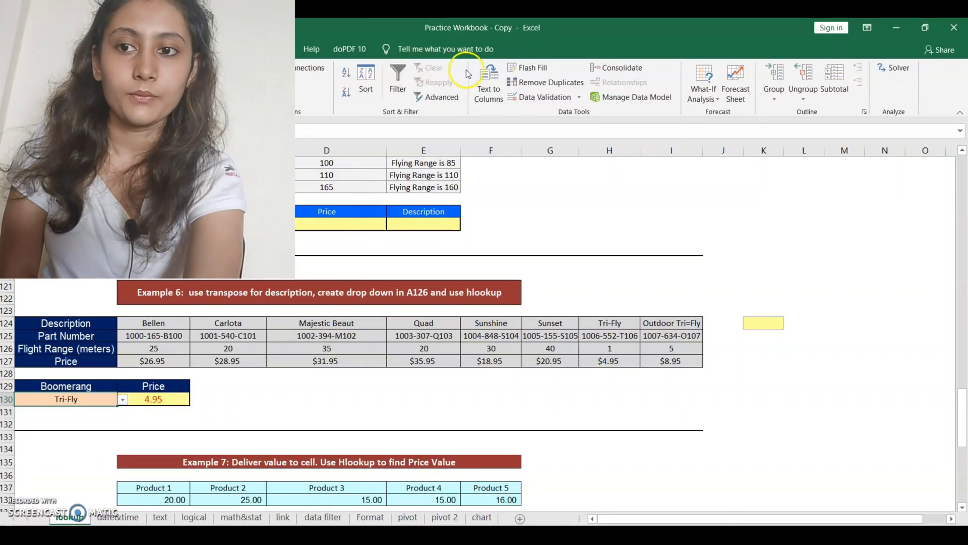
Copy the Boomerang and Price headers from A129:B129 to D129:E129
click(77, 383)
key(ctrl+c)
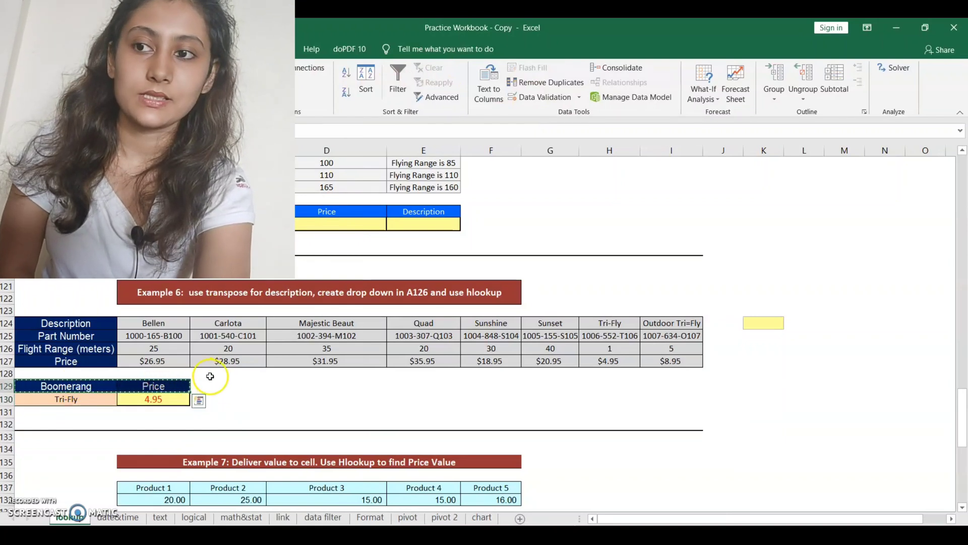
click(283, 387)
key(ctrl+v)
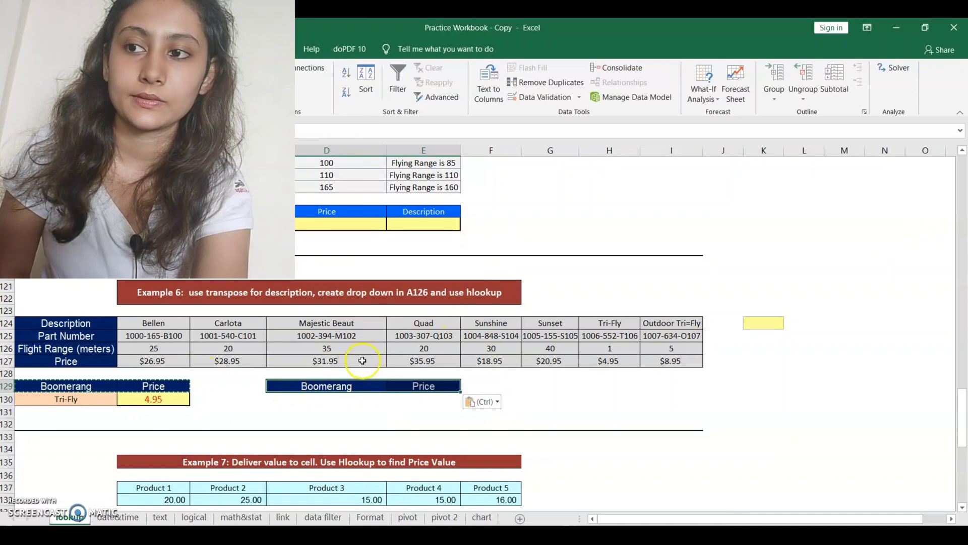
Add list data validation to D130 with the source =$B$124:$I$124, and check the drop-down's options
click(330, 397)
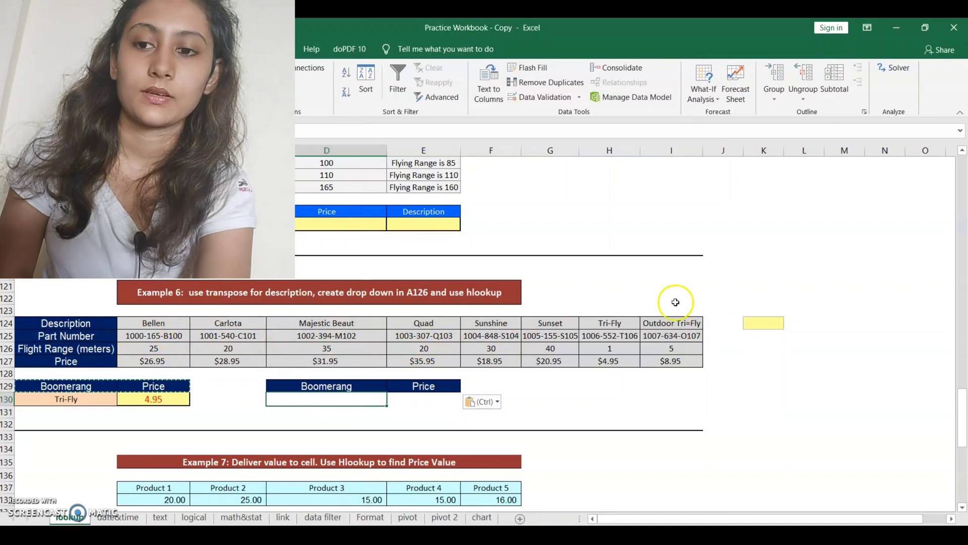
click(536, 96)
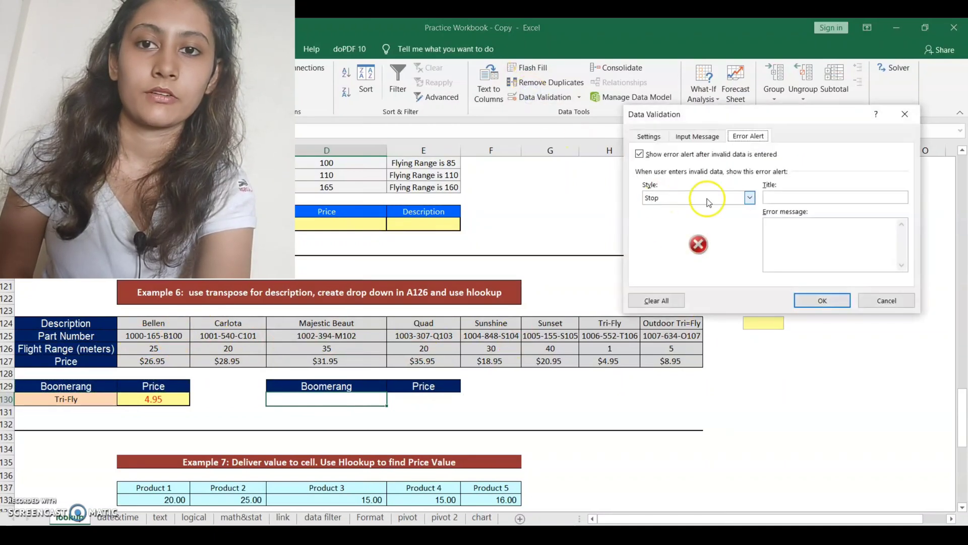
click(649, 136)
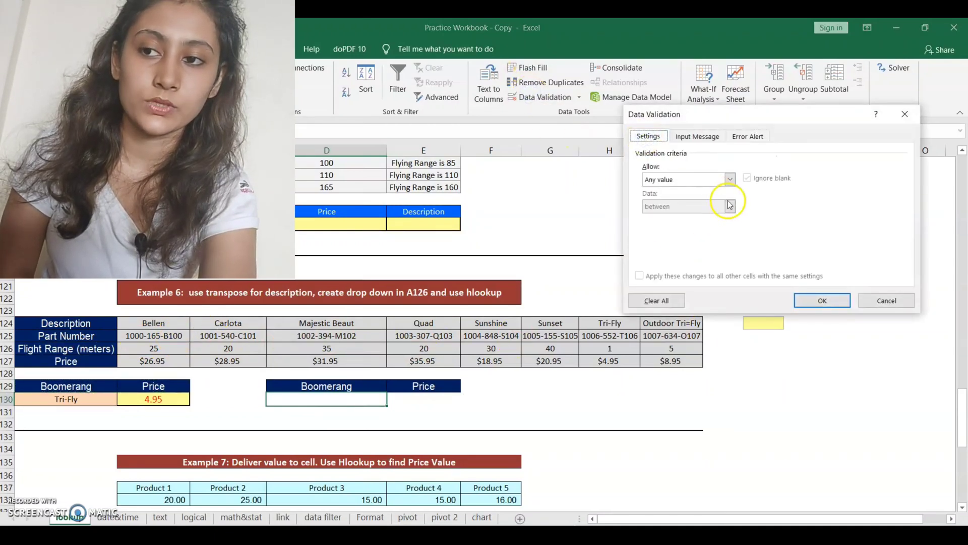
click(729, 179)
click(705, 217)
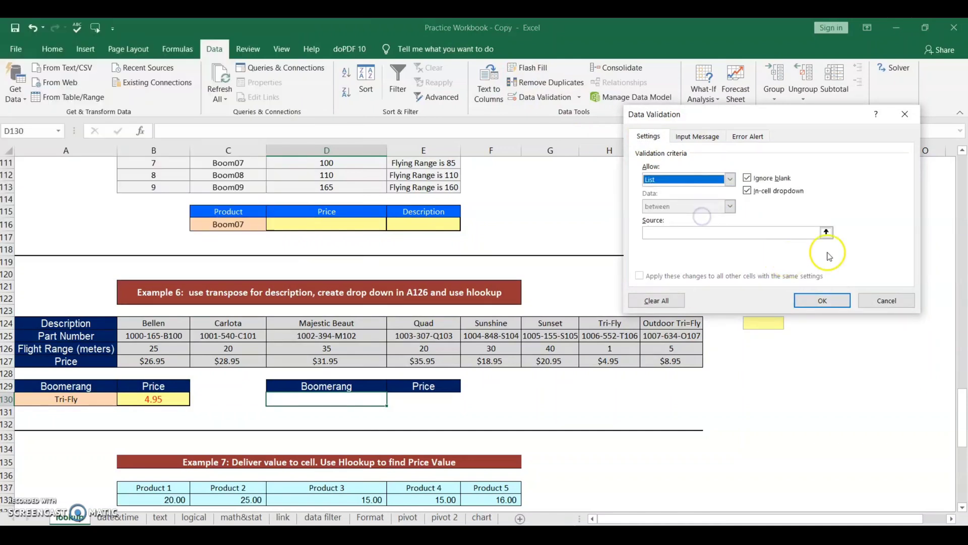
click(826, 233)
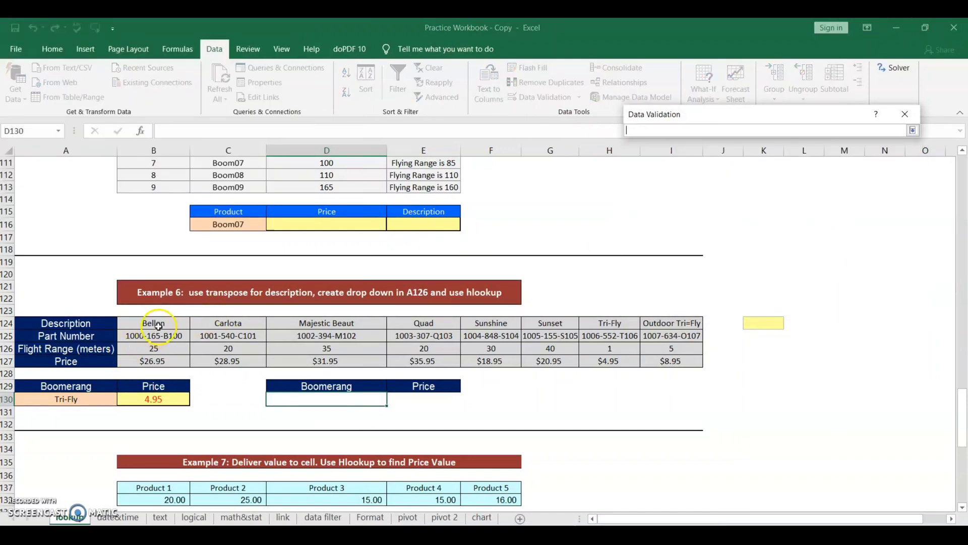
drag(160, 323, 675, 325)
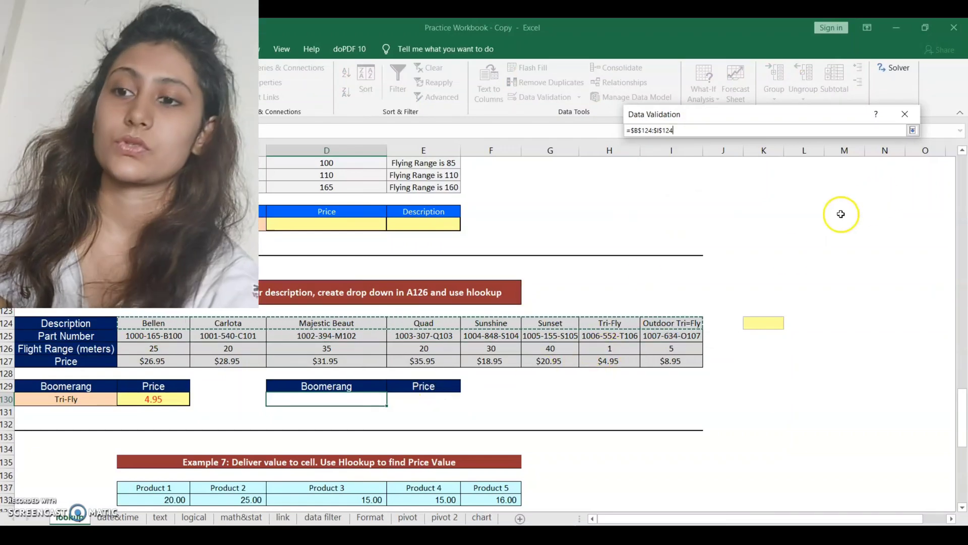
key(Return)
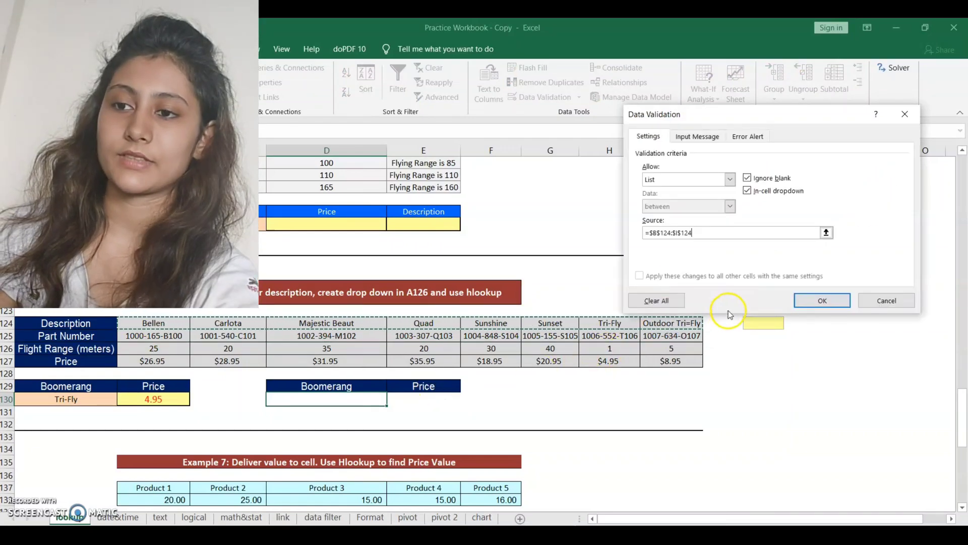
click(801, 299)
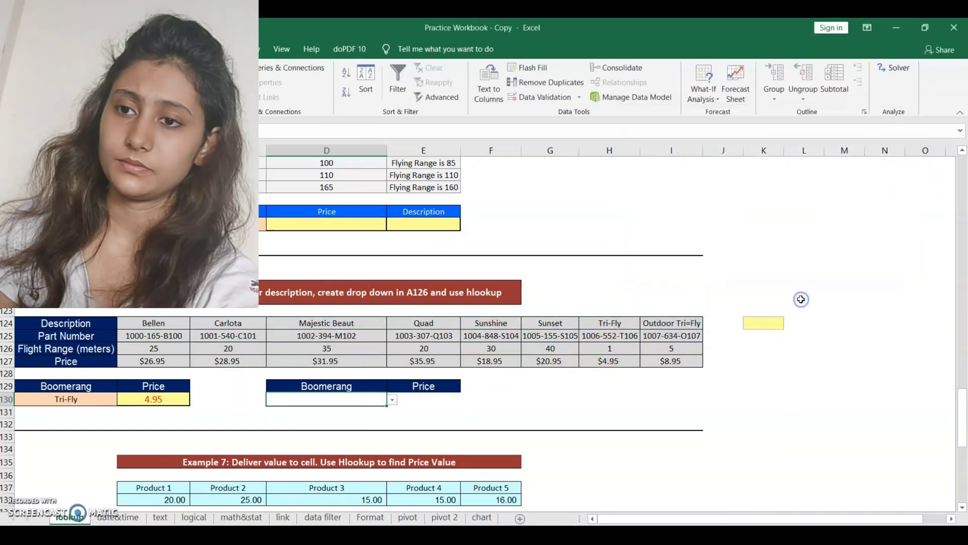
click(393, 400)
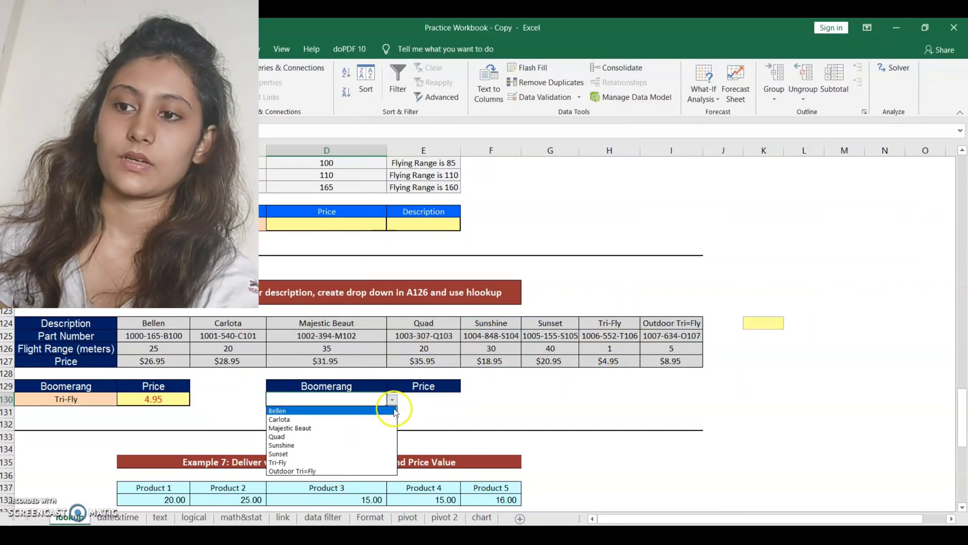
click(392, 400)
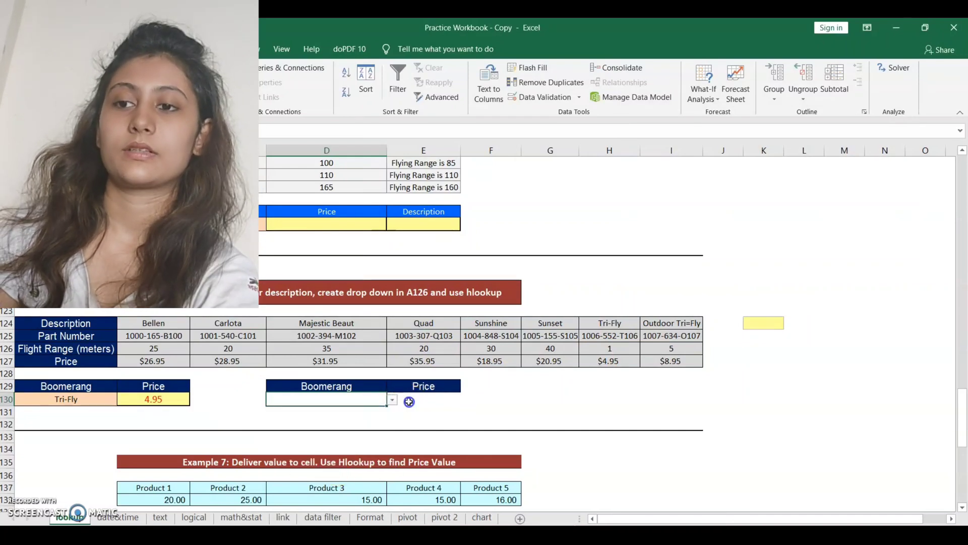
Choose Sunshine from the Boomerang drop-down in A130, and view the options offered in D130
click(144, 405)
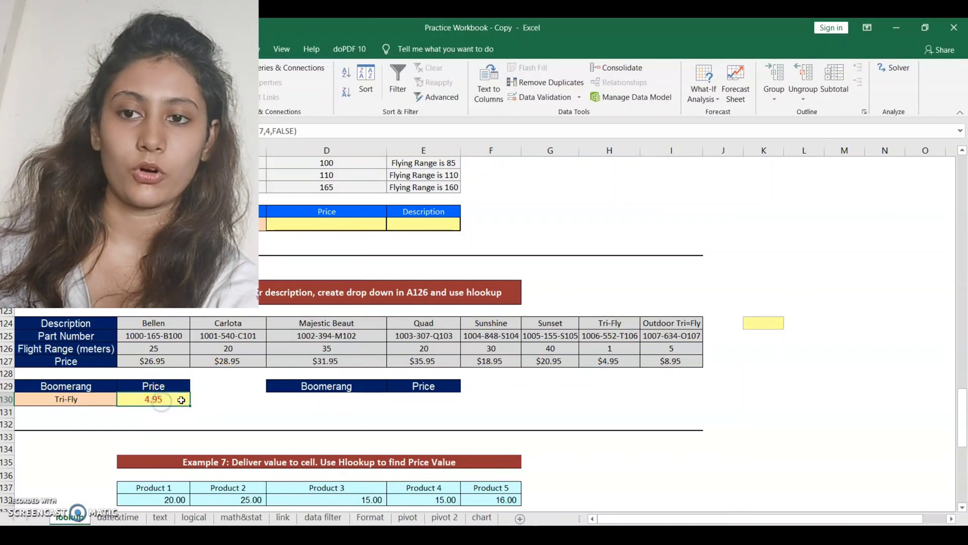
click(65, 399)
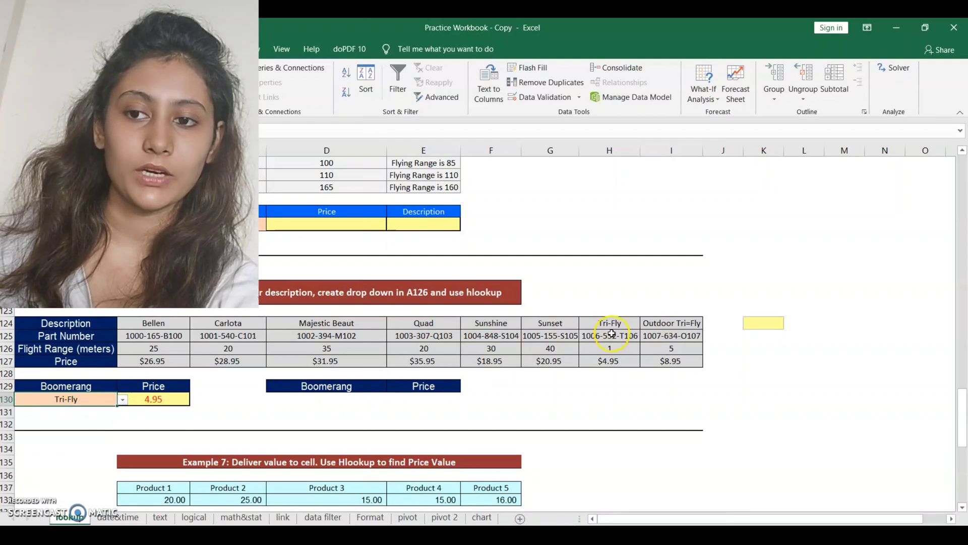
click(122, 400)
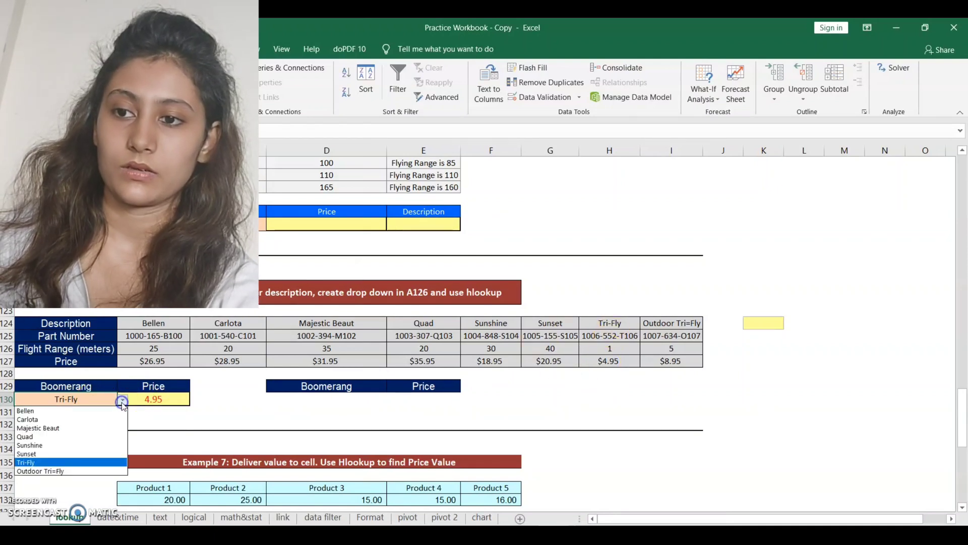
click(93, 446)
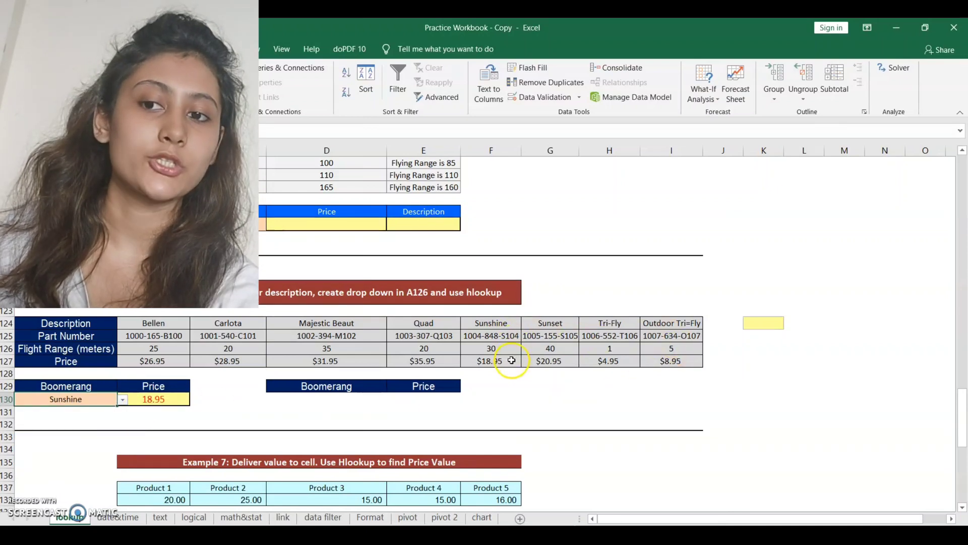
click(349, 400)
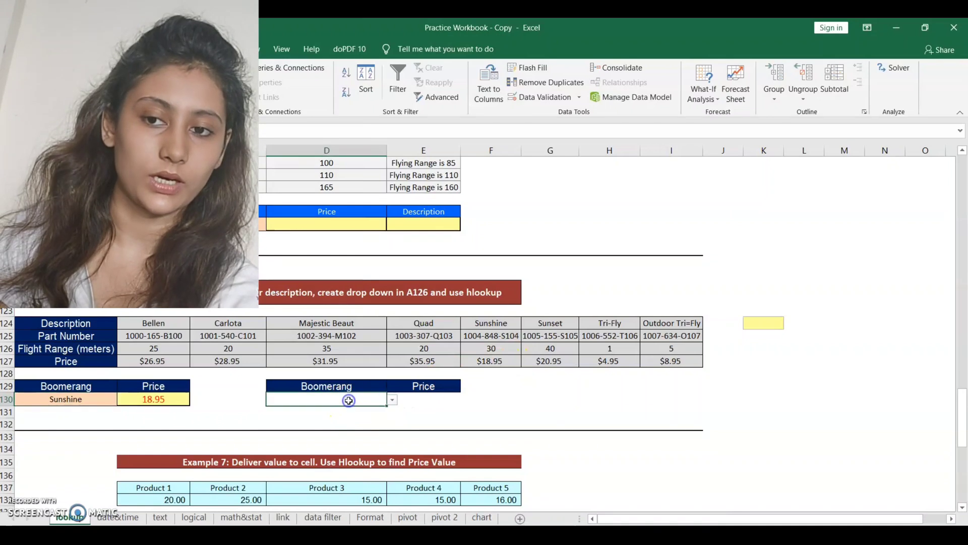
click(393, 401)
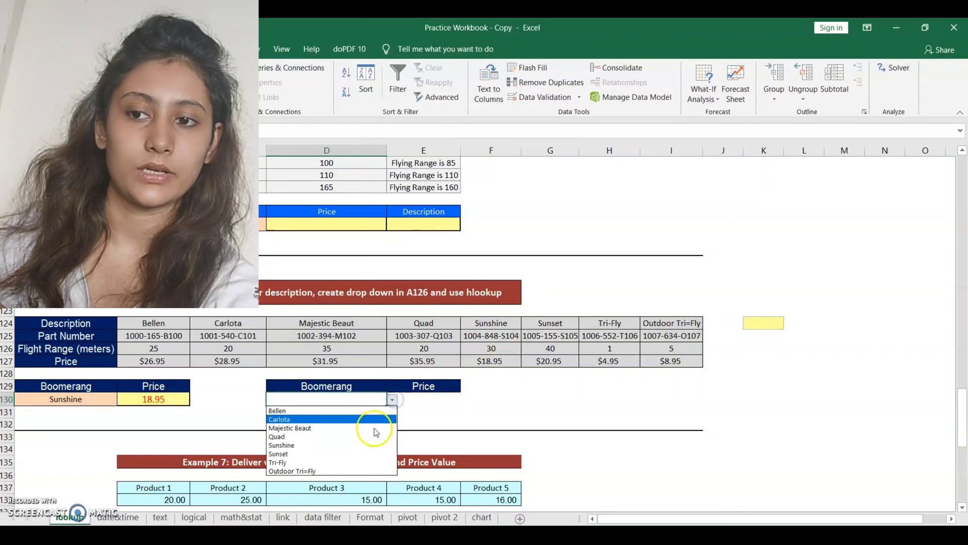
Enter the exact-match price lookup =HLOOKUP(D130,B124:I127,4,FALSE) in E130
click(433, 398)
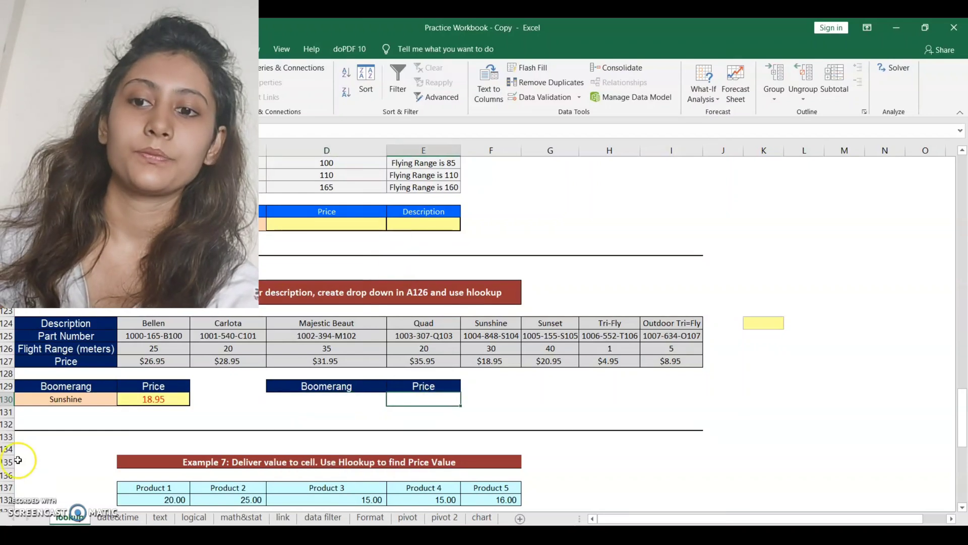
text(=hloo)
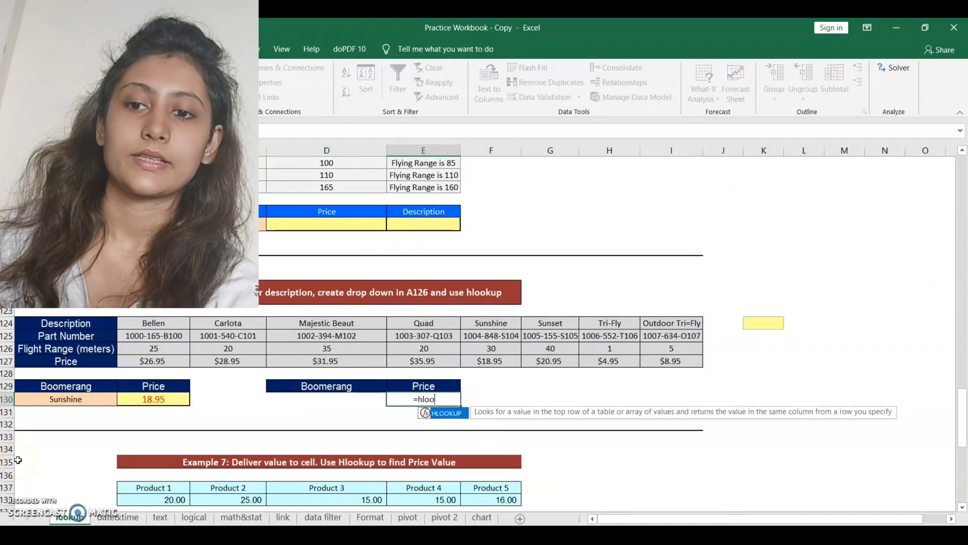
text(kup()
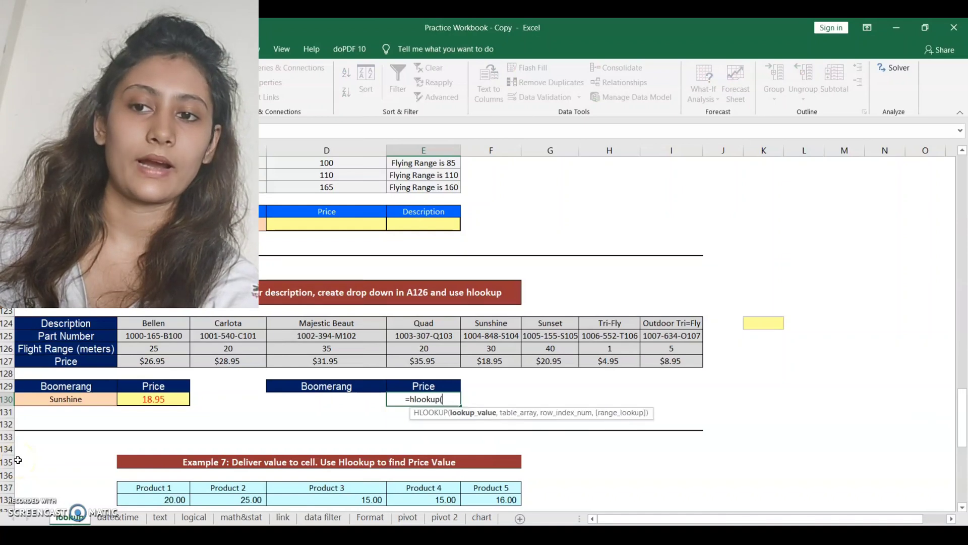
click(346, 399)
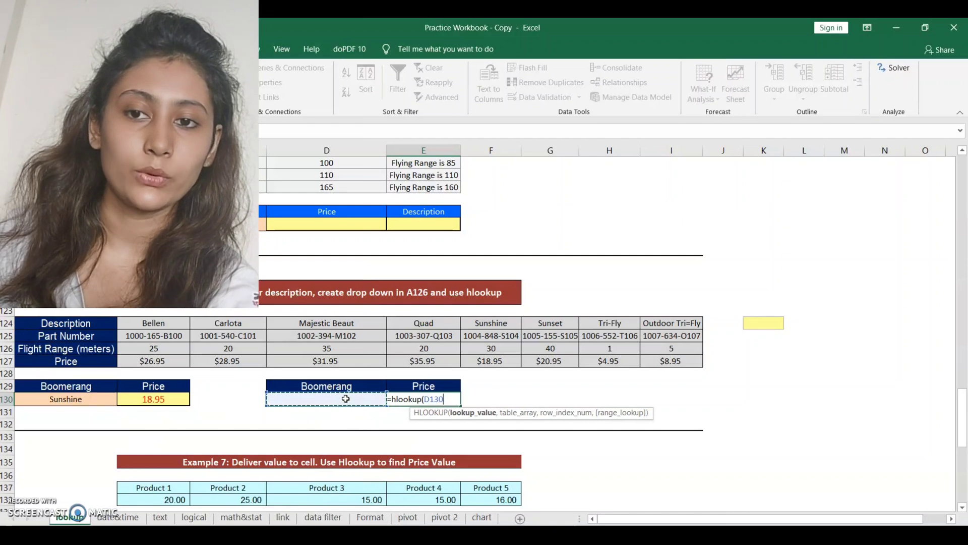
text(,)
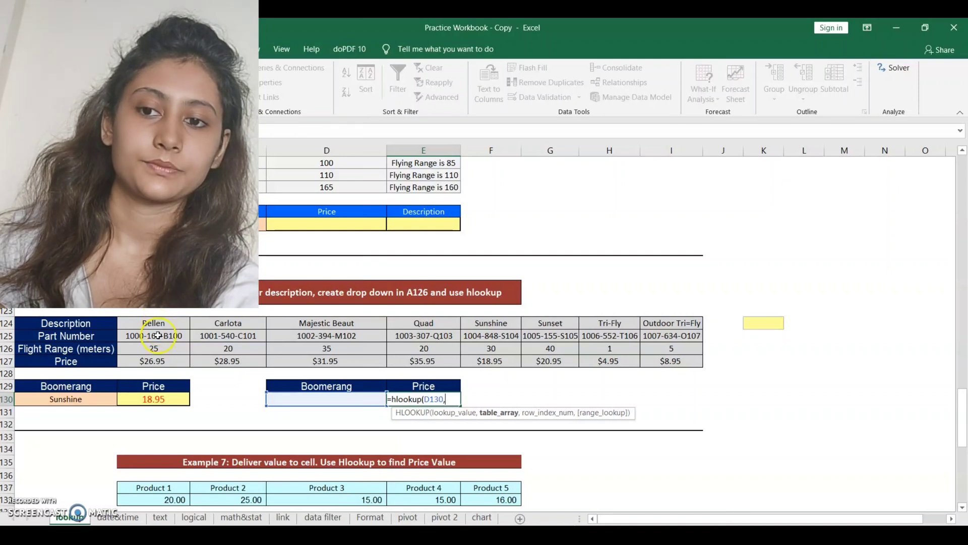
drag(157, 328, 653, 364)
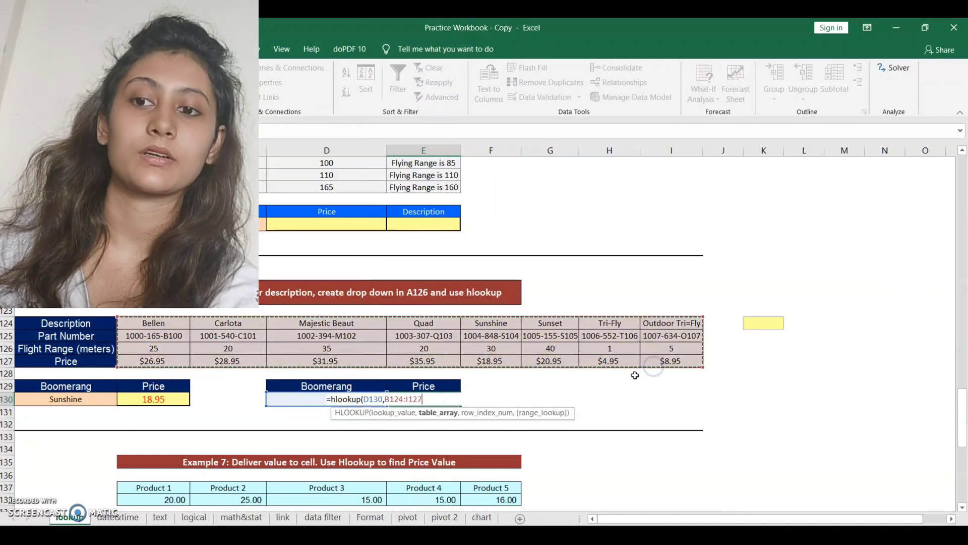
text(,)
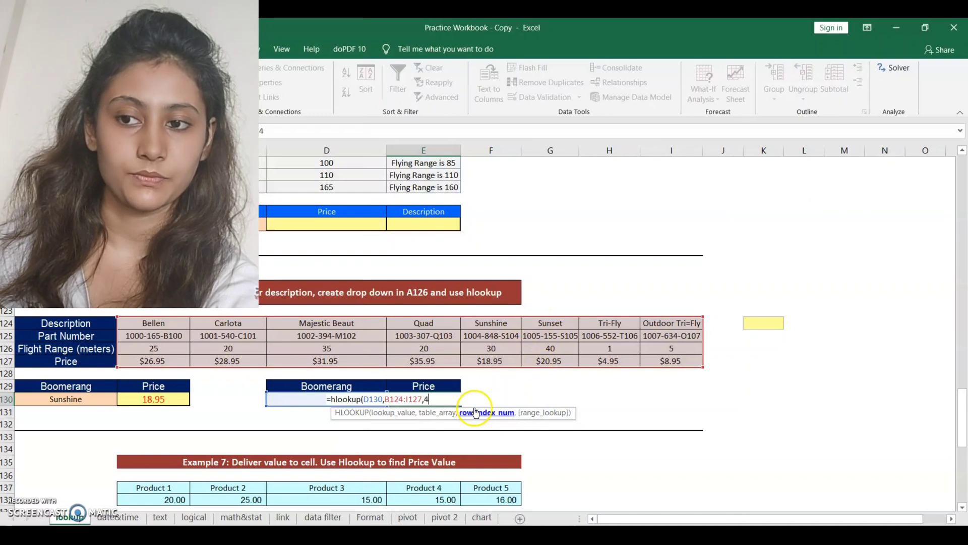
text(4,)
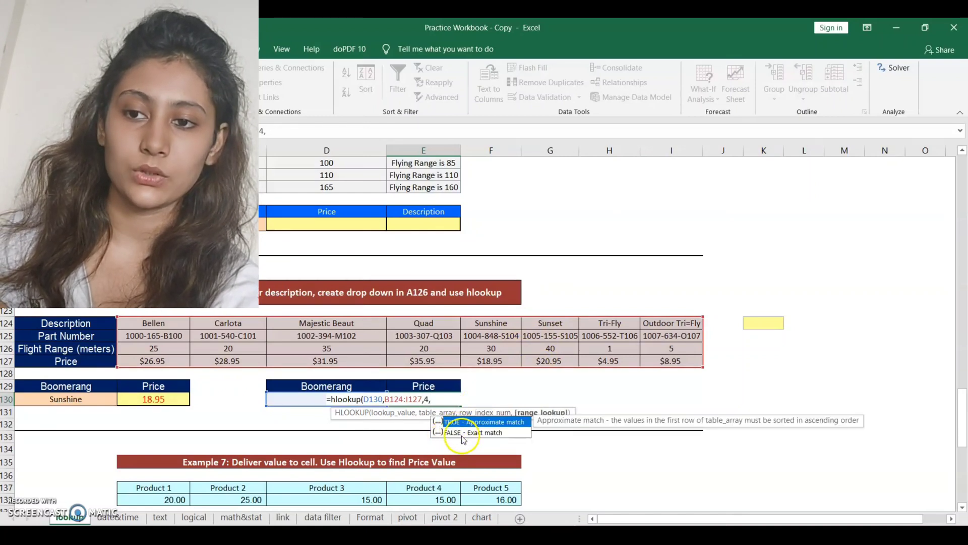
click(466, 433)
double_click(466, 433)
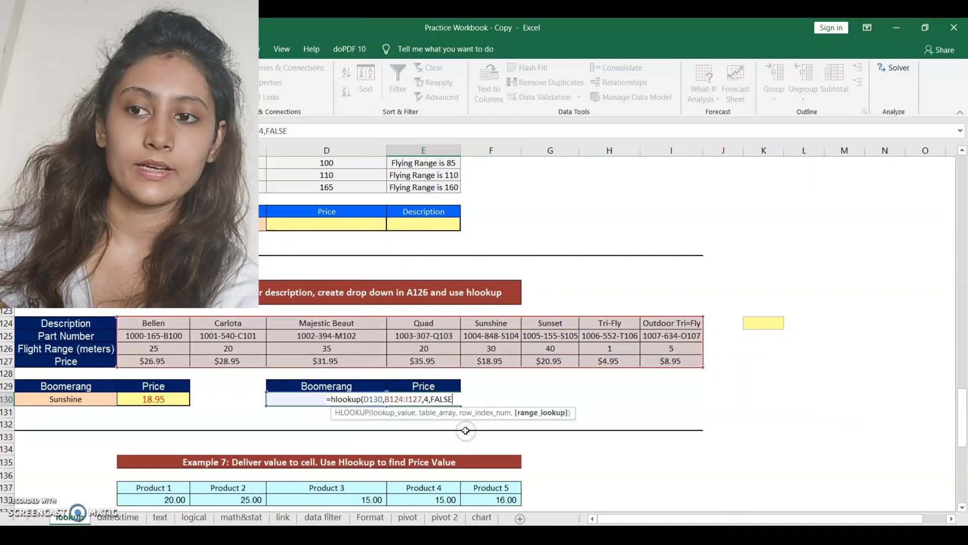
text())
key(Return)
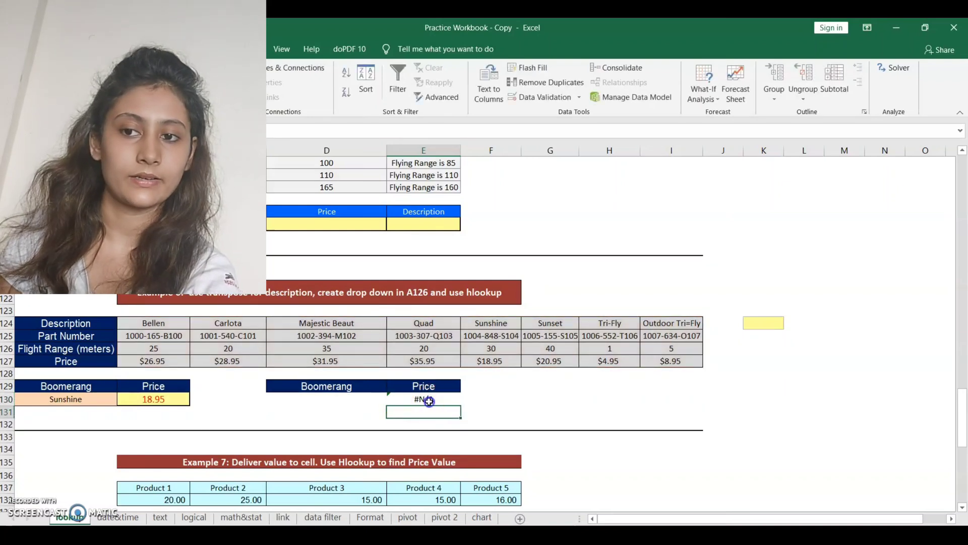
Choose Carlota from the Boomerang drop-down in D130, and select the Price cell E130 to check the lookup
click(373, 399)
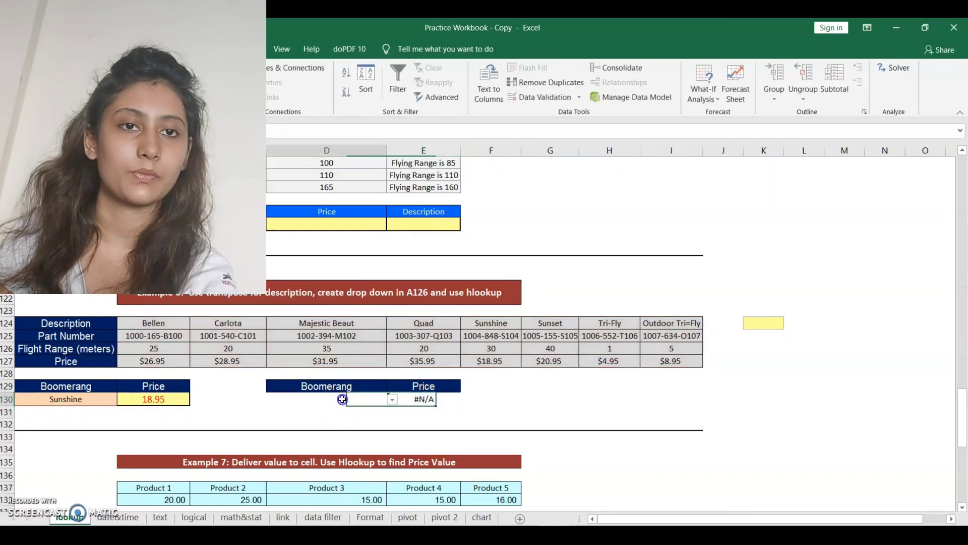
click(392, 399)
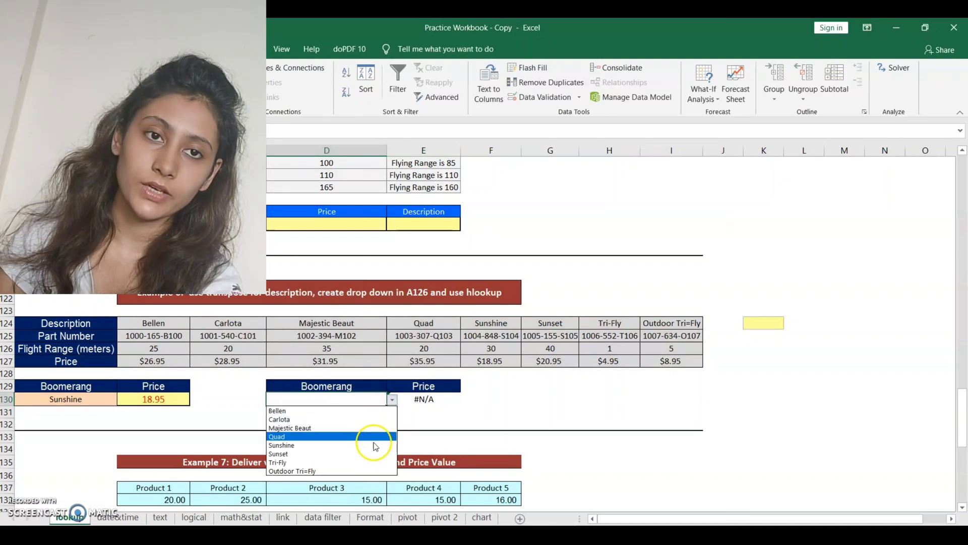
click(367, 419)
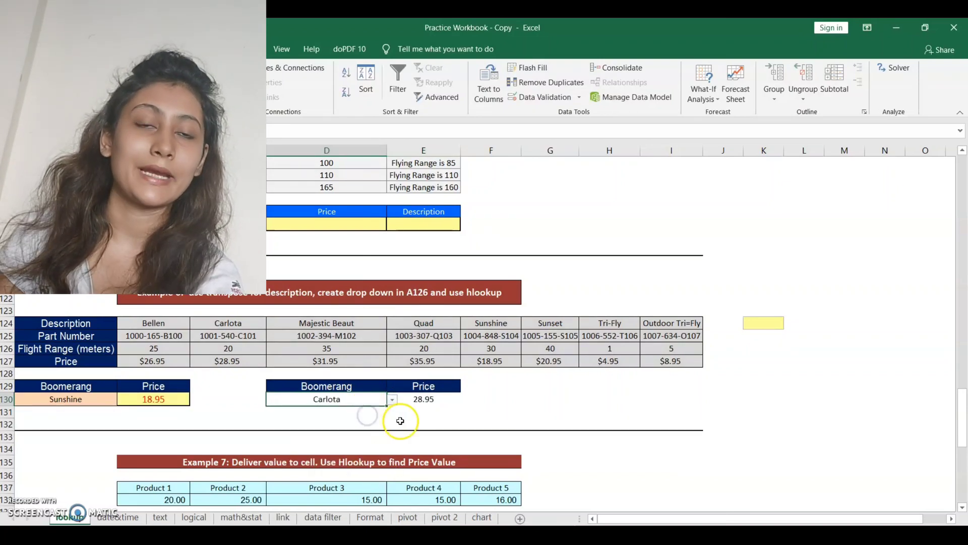
click(411, 400)
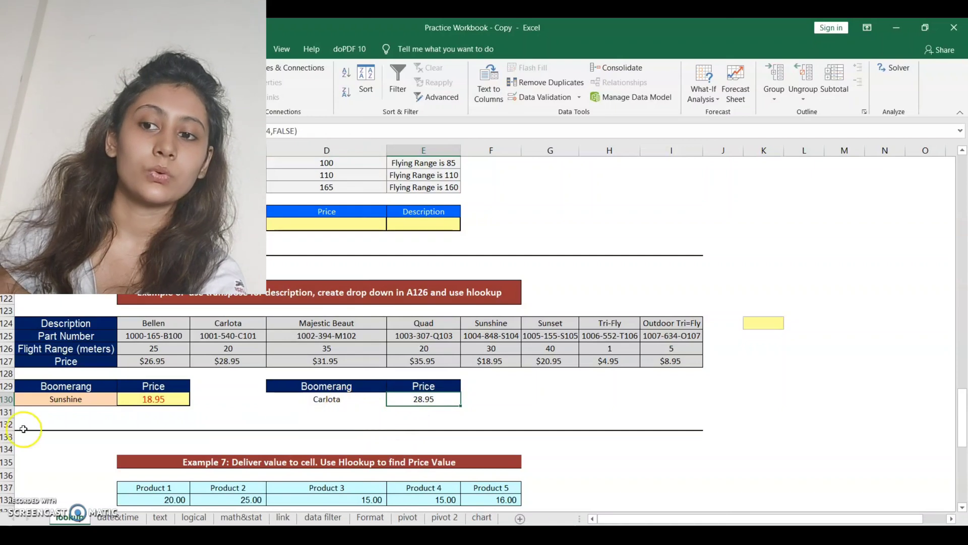